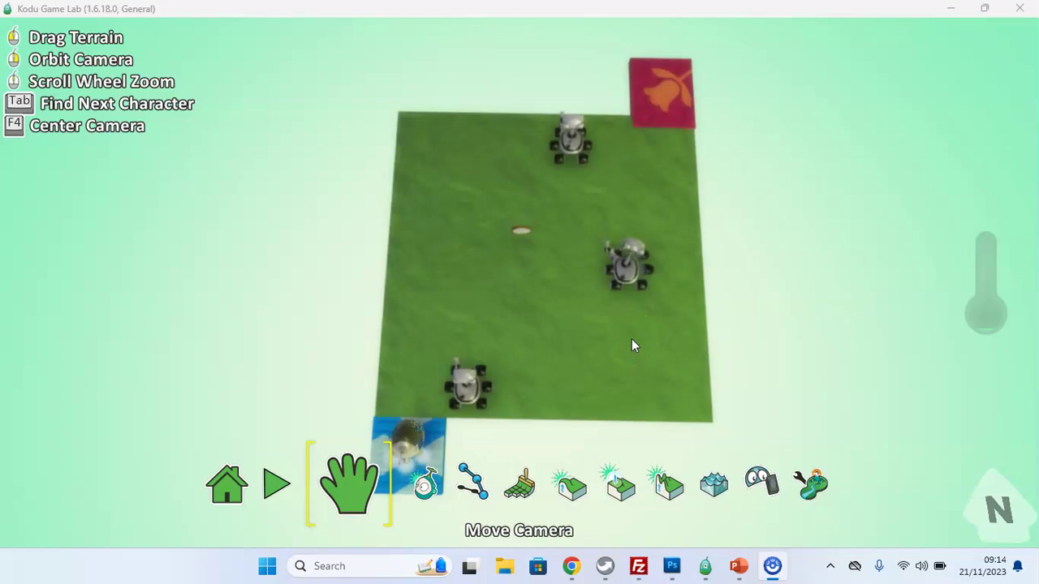
Play-test the game to watch how the three rovers move, and return to edit mode.
click(580, 333)
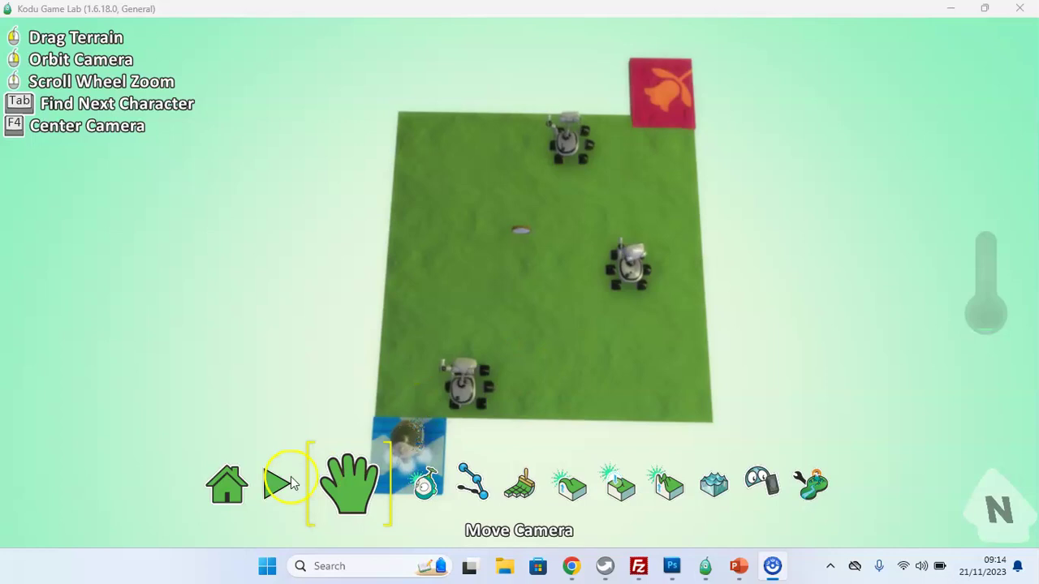
click(410, 428)
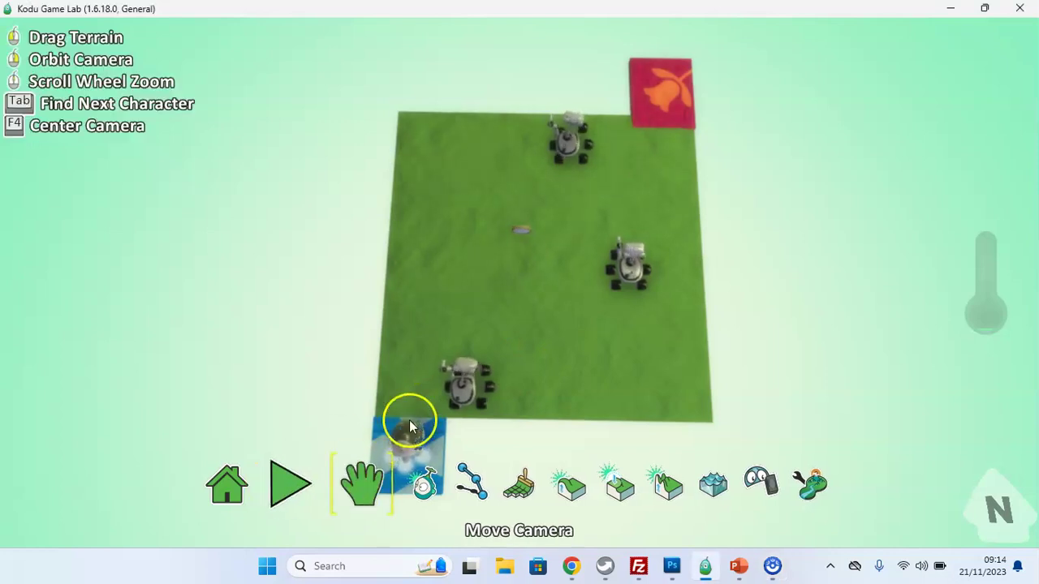
click(285, 479)
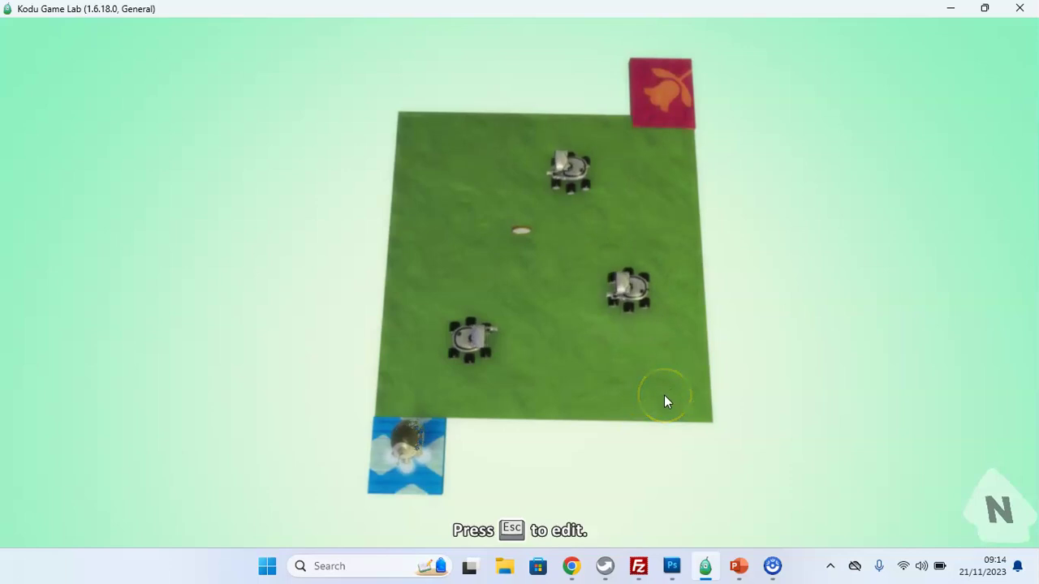
key(Escape)
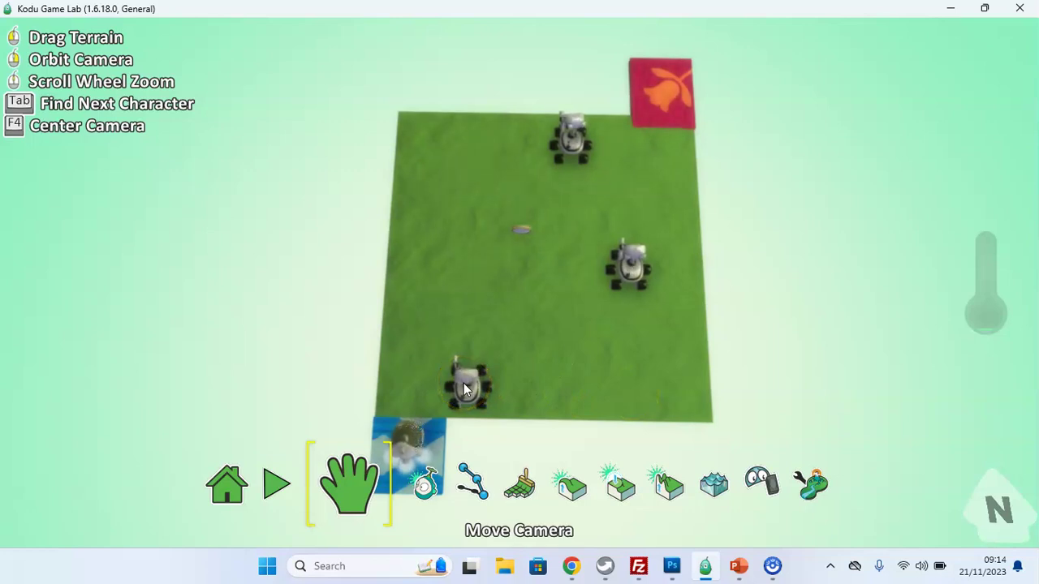
Inspect the program of the rover near the terrain's south-west corner, and return to the world.
click(427, 483)
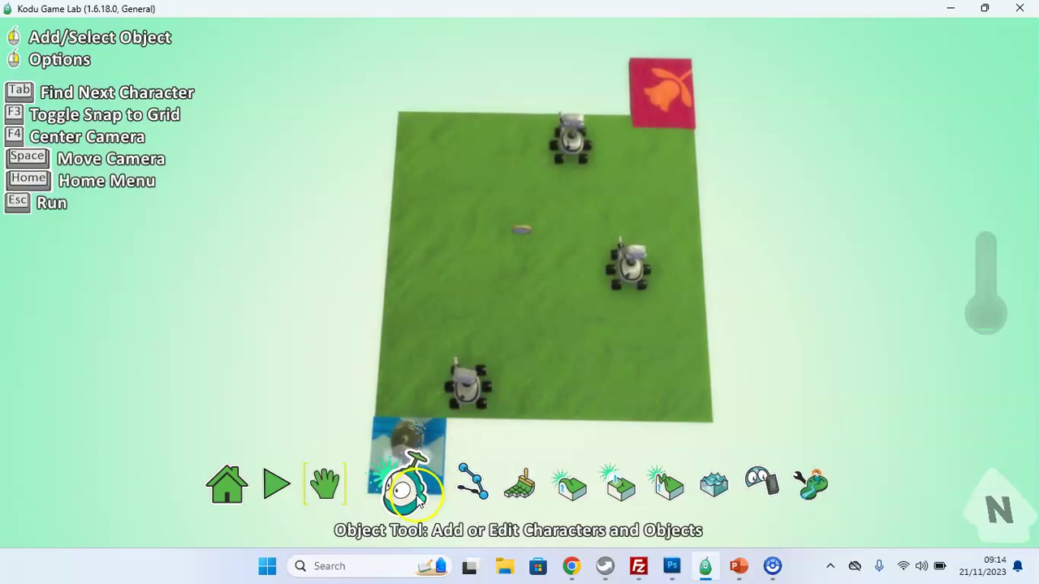
right_click(467, 389)
click(570, 205)
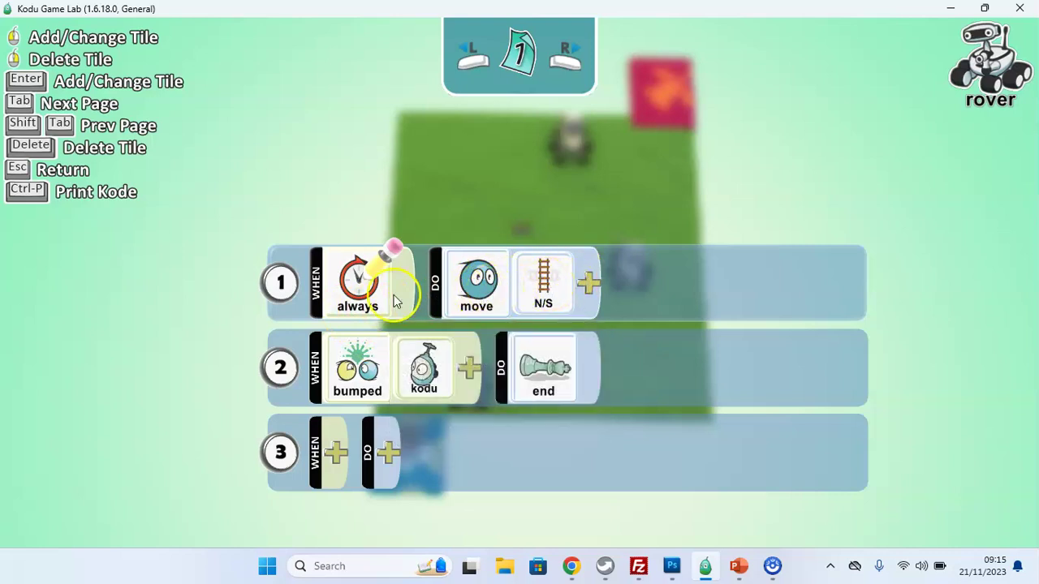
key(Escape)
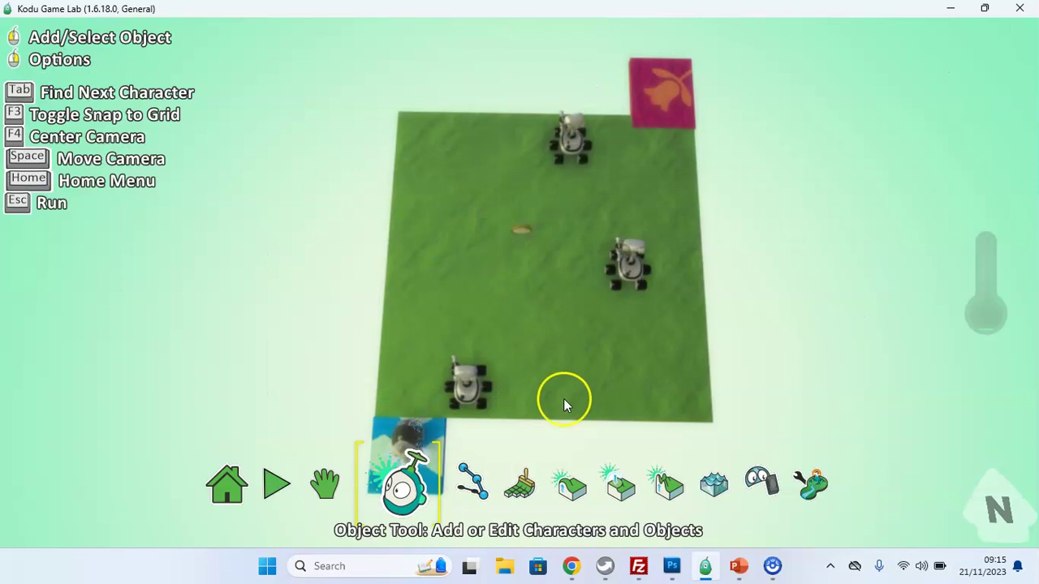
Draw three separate straight white paths running north to south across the green terrain, spaced side by side.
click(463, 486)
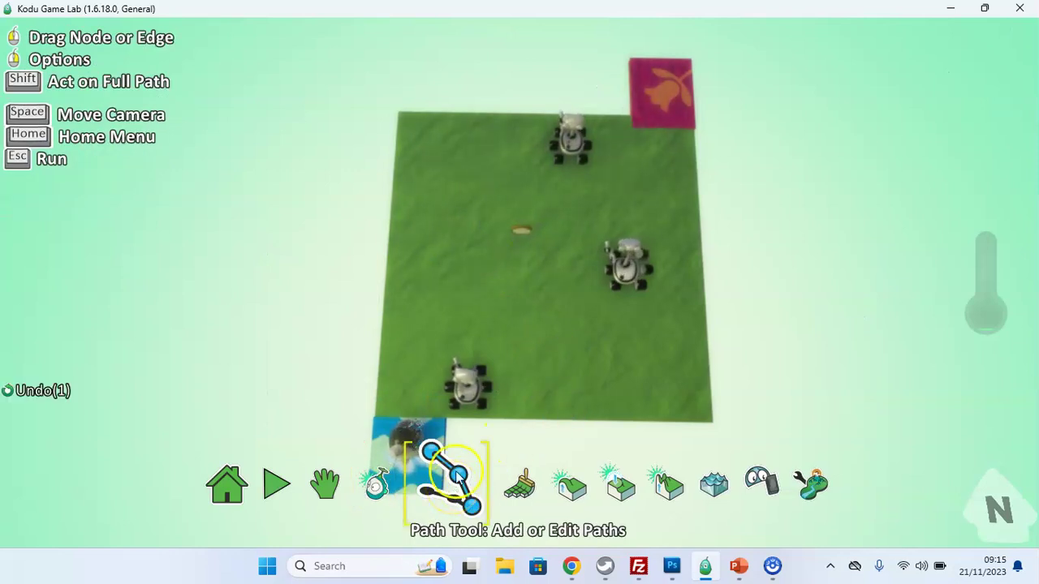
click(472, 125)
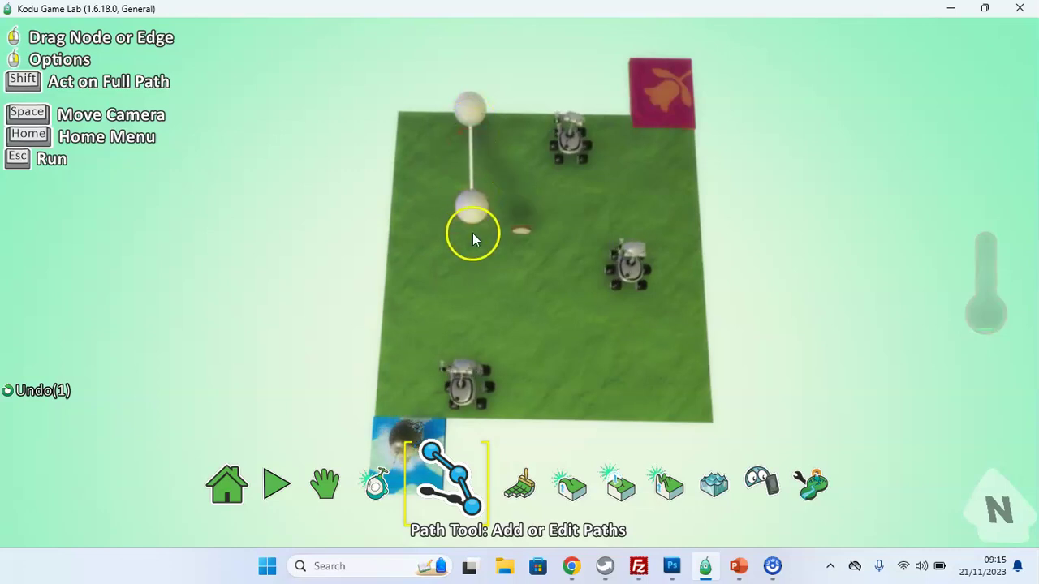
click(461, 394)
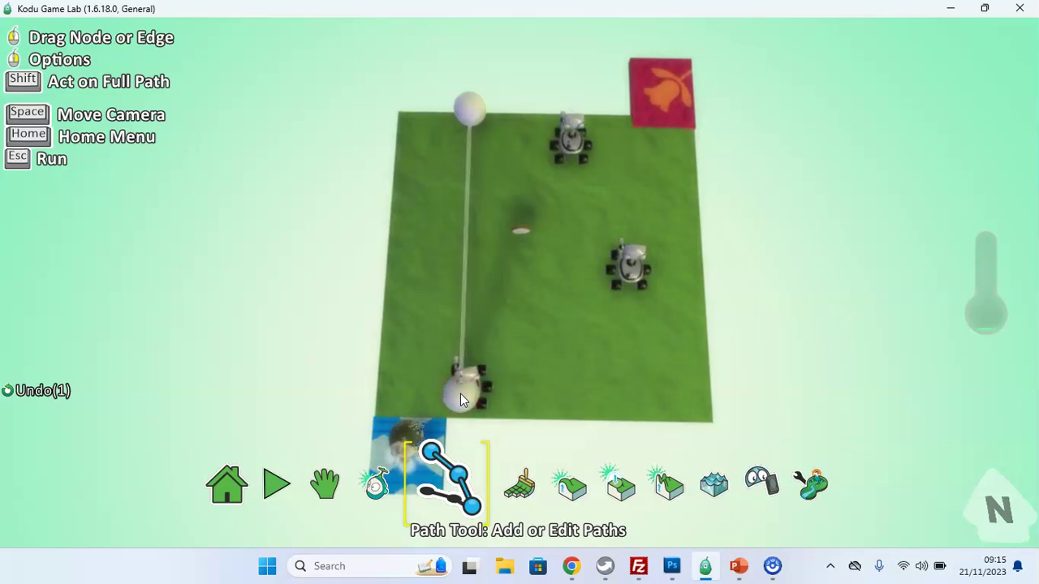
click(572, 115)
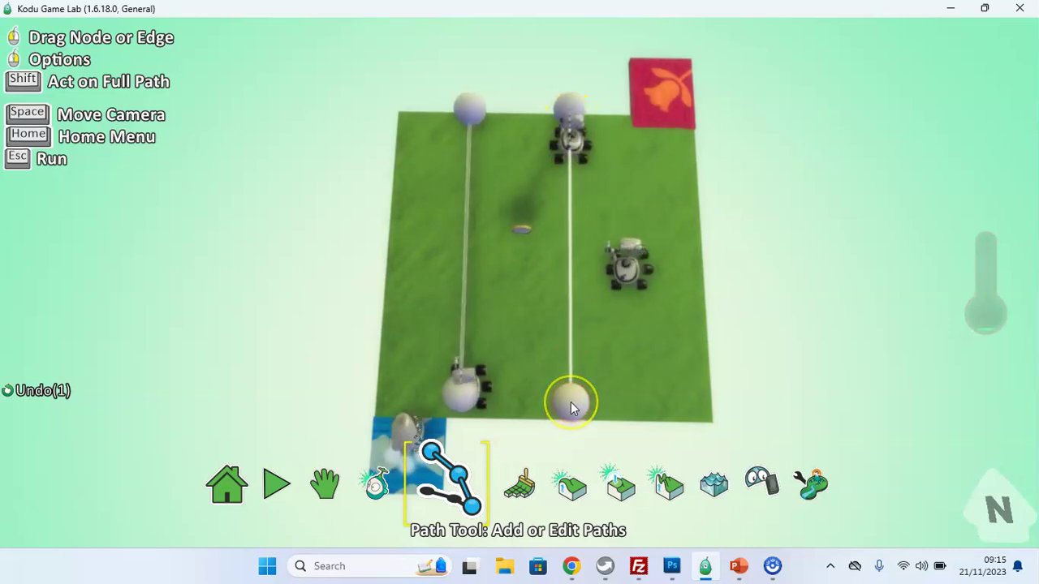
click(571, 402)
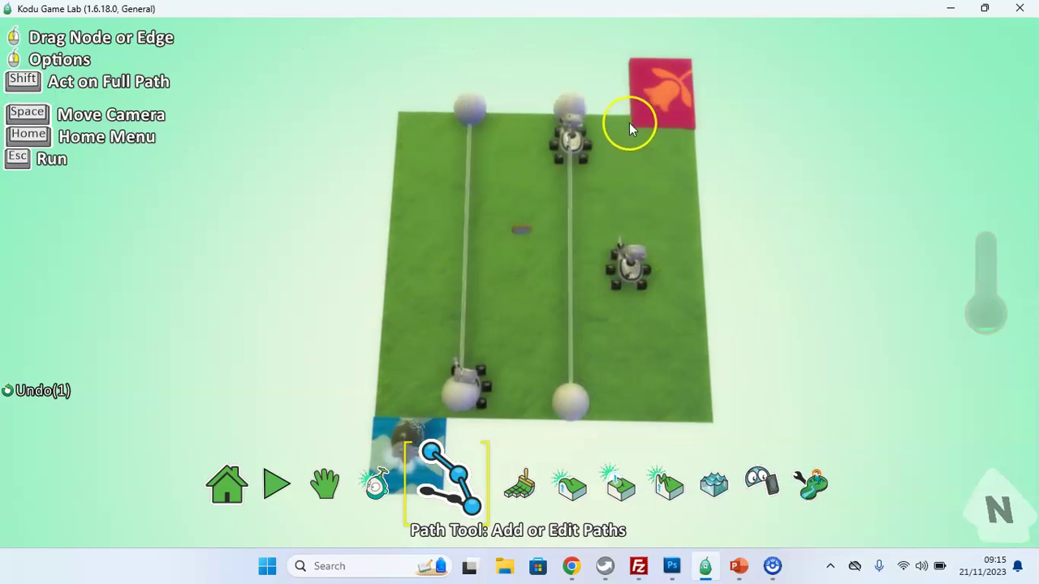
click(656, 126)
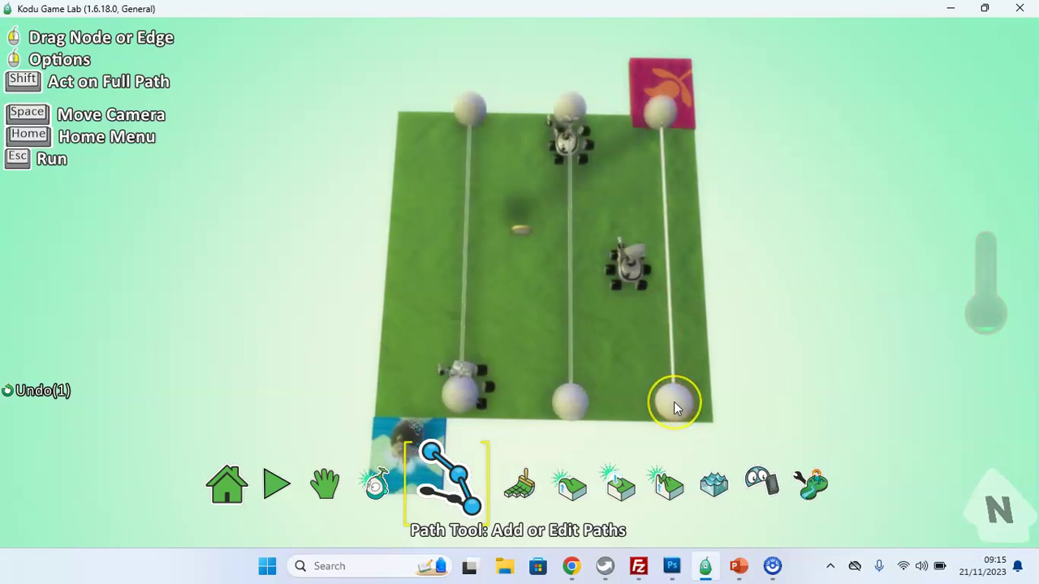
click(673, 401)
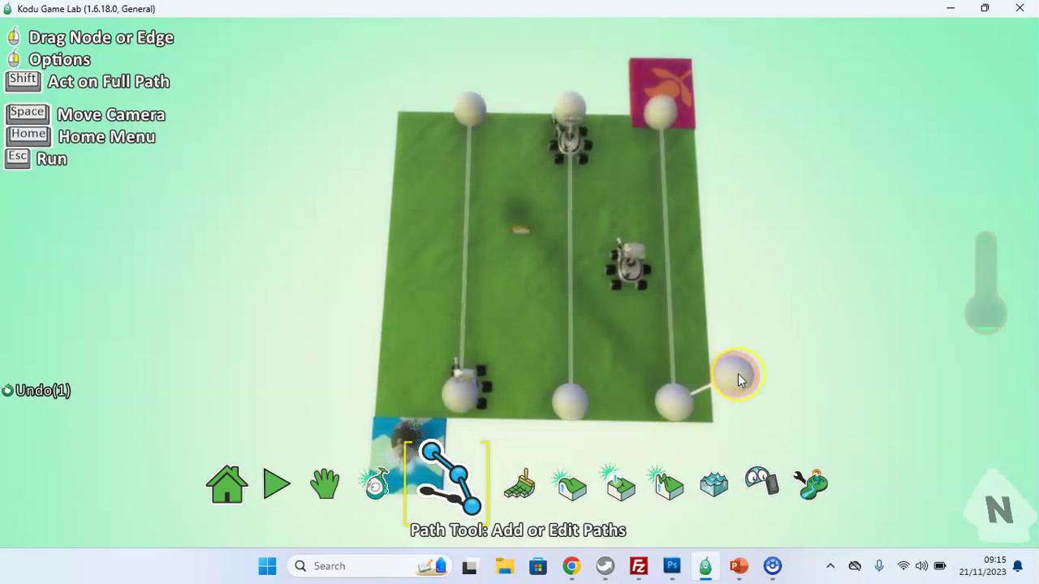
right_click(740, 381)
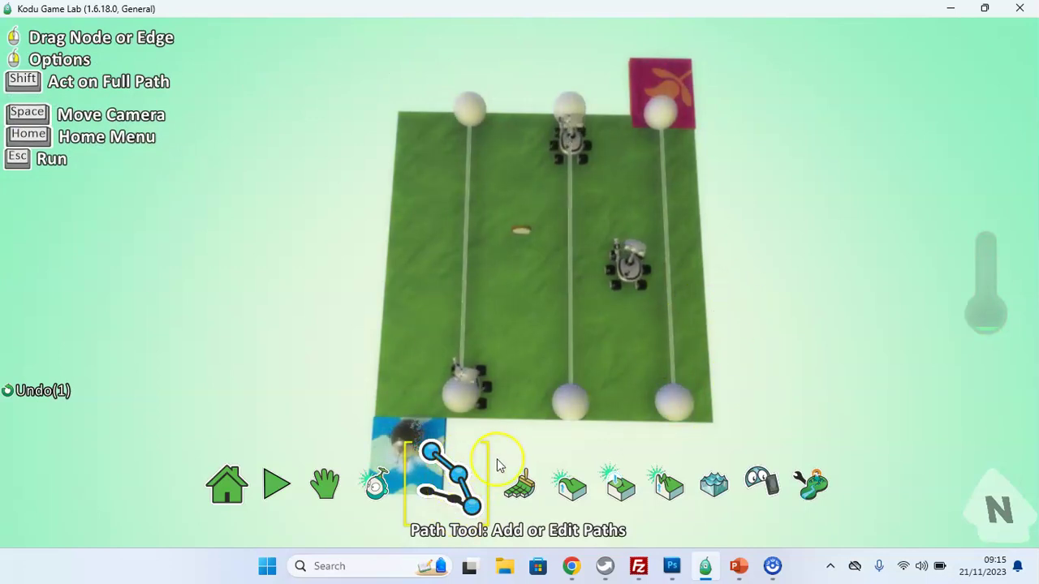
Remove the N/S limit from the move action in the first rule of Rover 3's program.
click(408, 483)
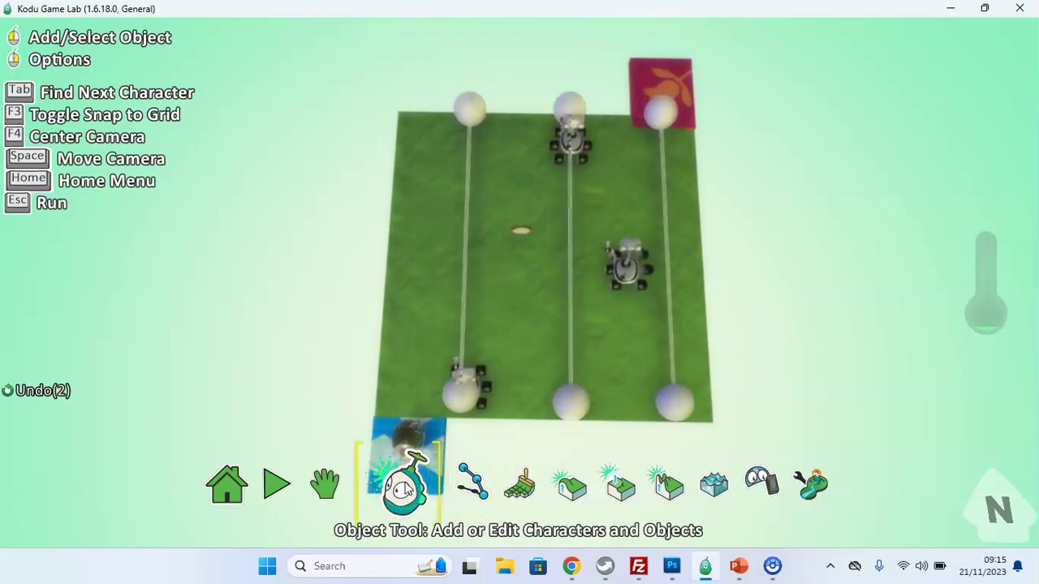
mouse_move(630, 268)
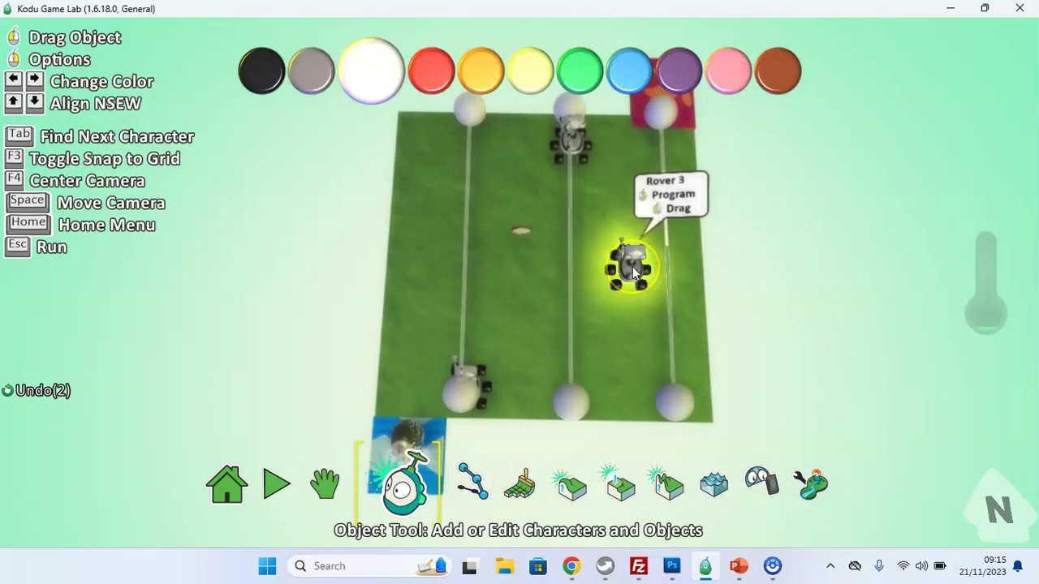
right_click(633, 272)
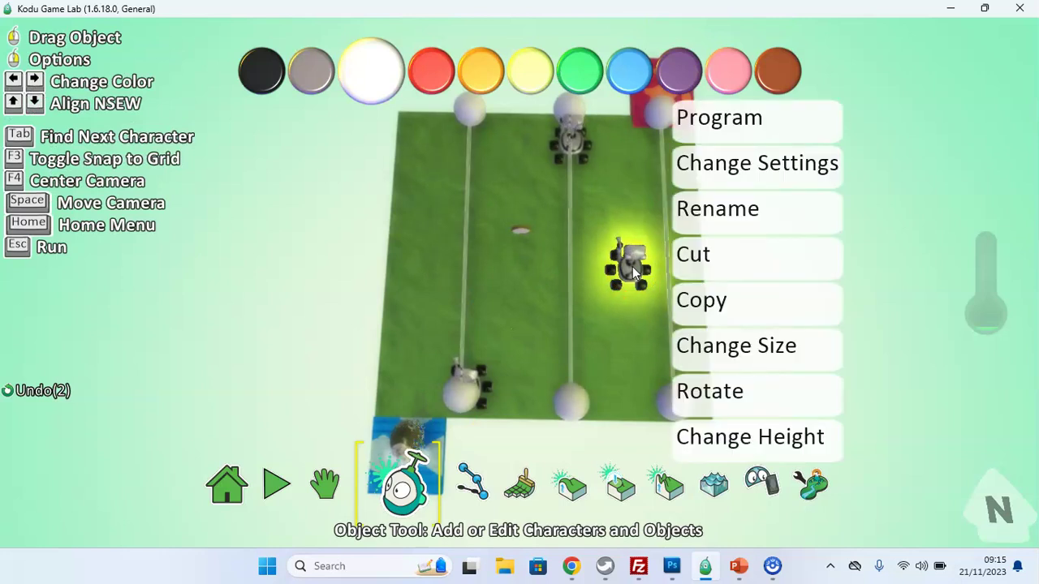
click(741, 126)
click(487, 285)
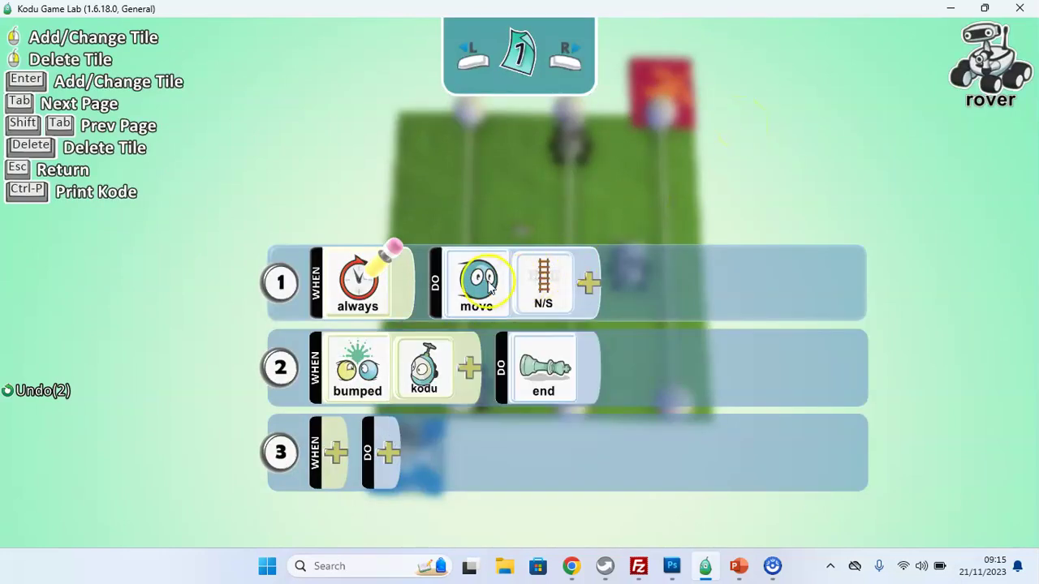
click(544, 280)
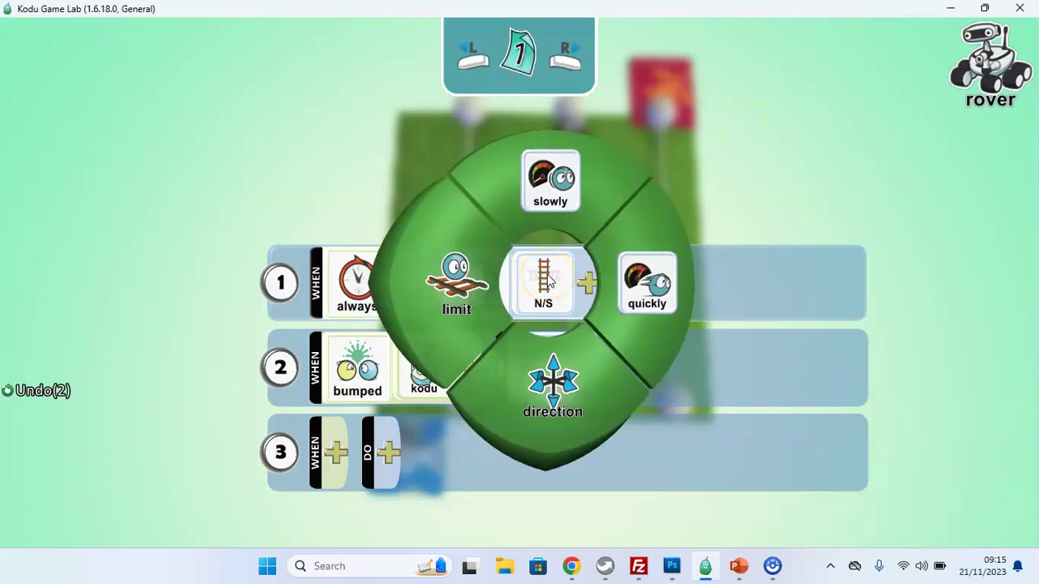
click(547, 278)
mouse_move(547, 278)
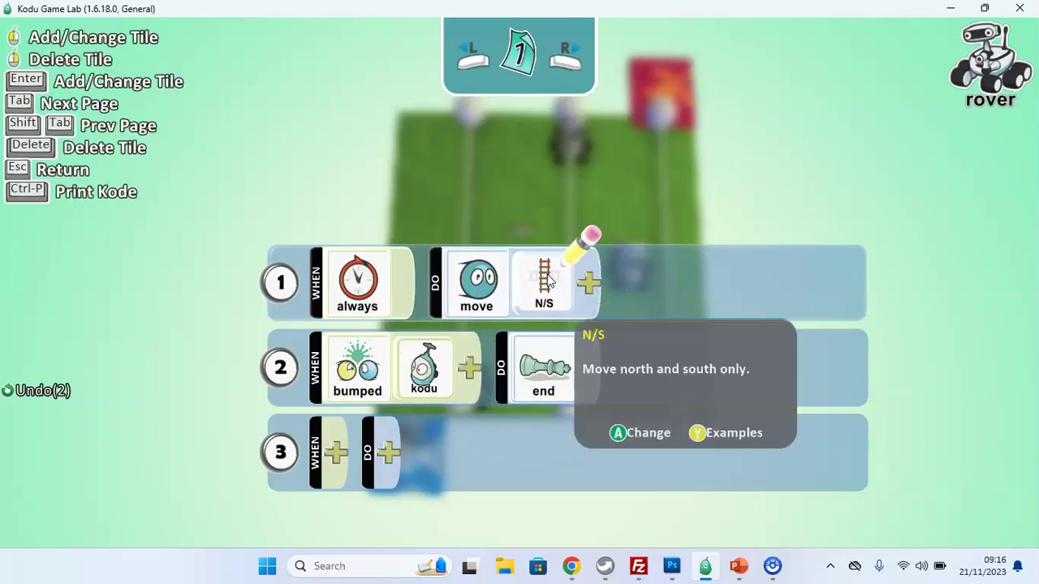
right_click(548, 279)
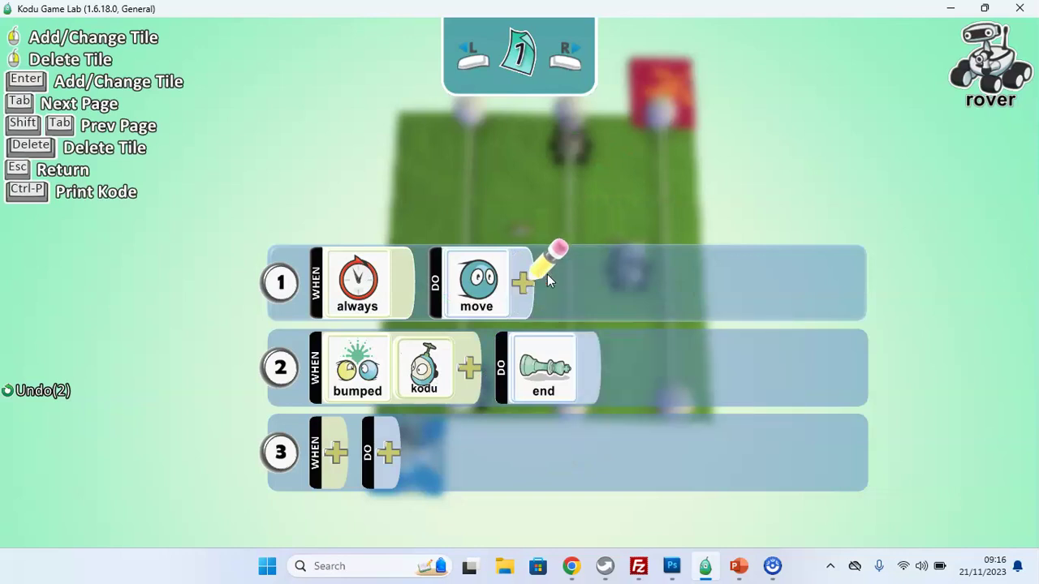
Make Rover 3's always-move rule follow the white path quickly, and close its program.
click(527, 284)
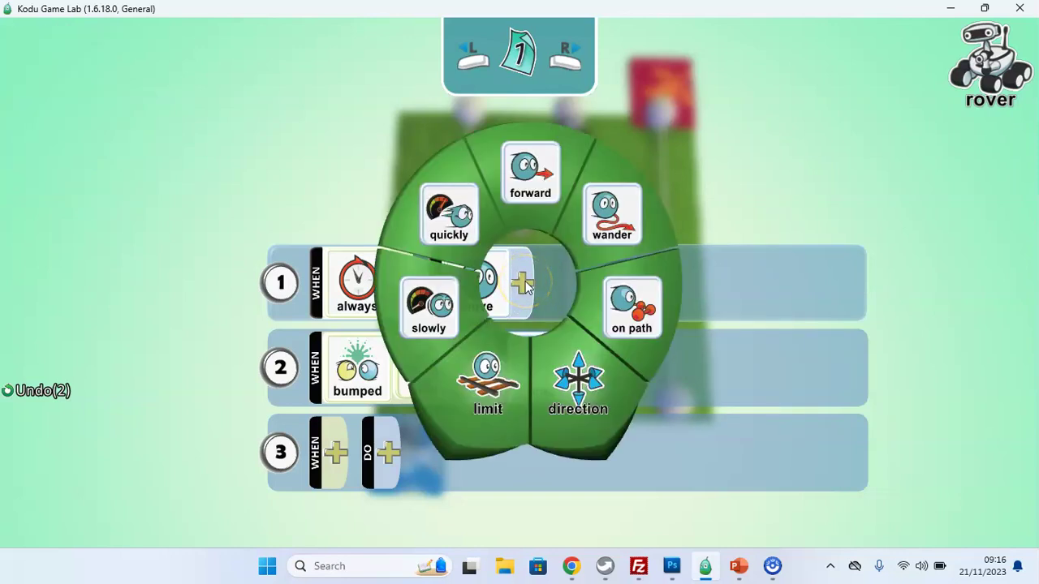
click(621, 303)
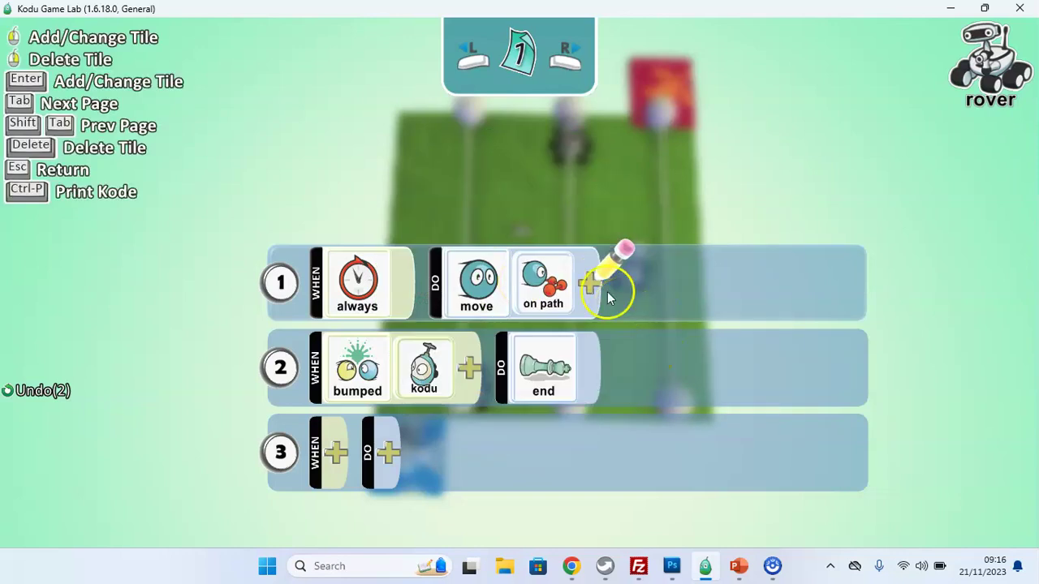
click(588, 283)
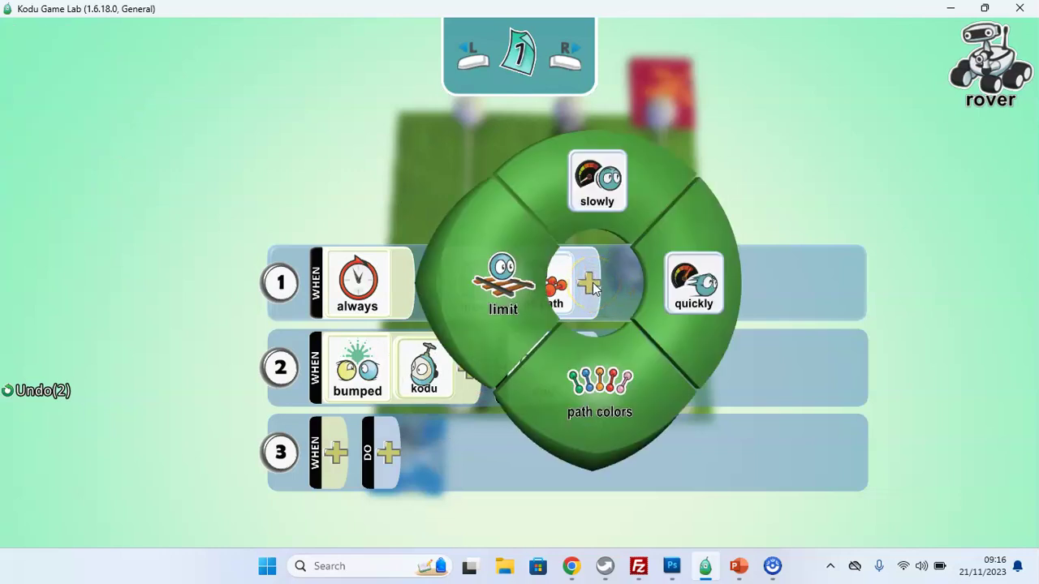
click(599, 388)
click(748, 242)
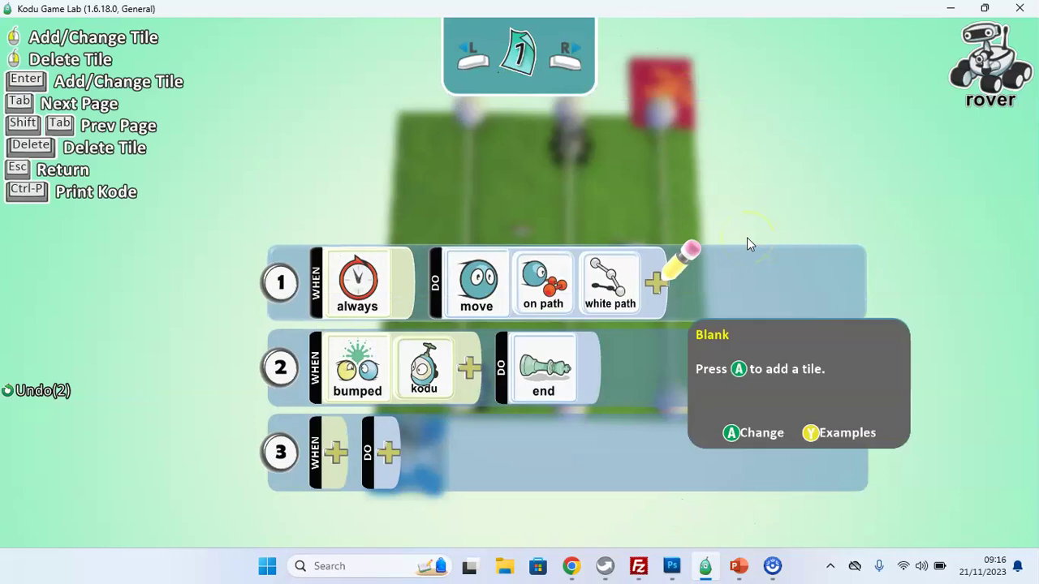
click(656, 285)
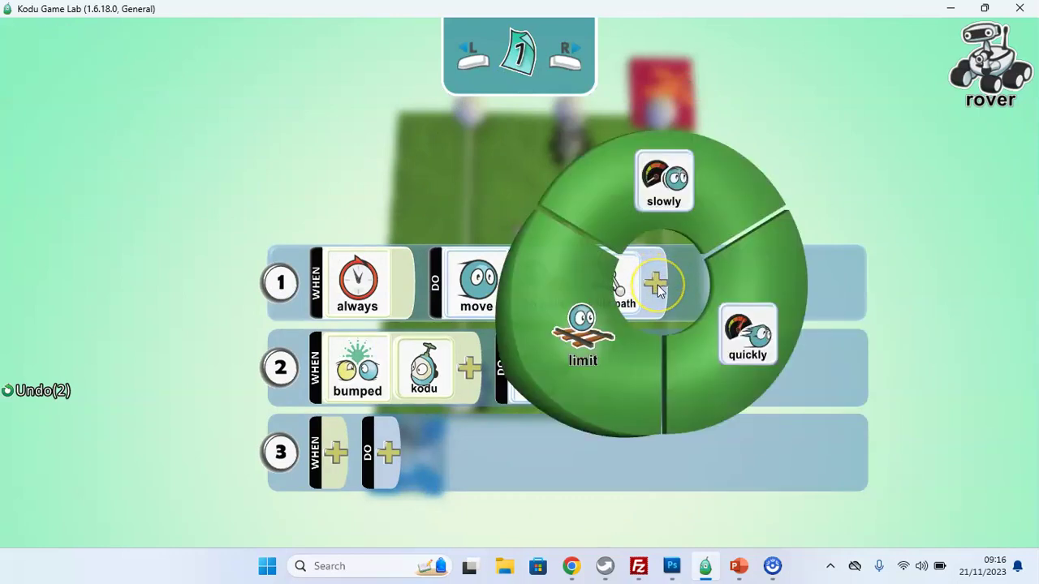
click(728, 332)
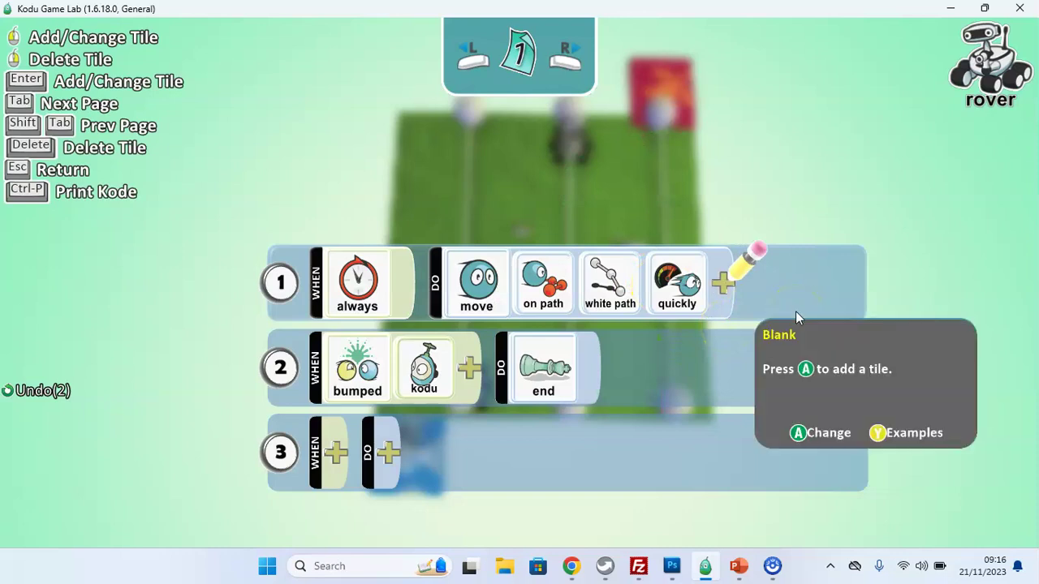
key(Escape)
Delete Rover 2 at the north edge and Rover 1 at the south-west corner.
mouse_move(625, 260)
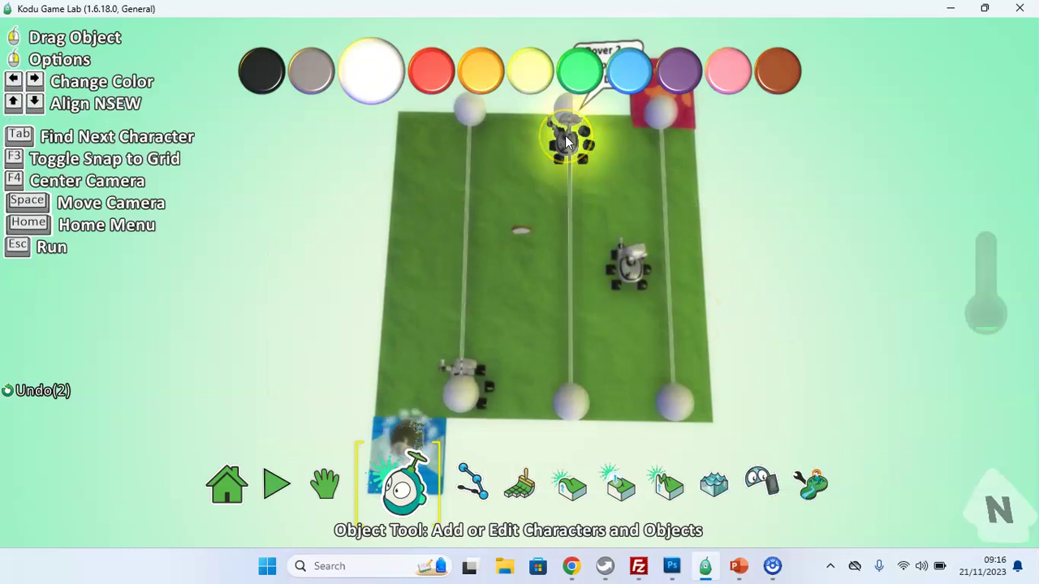
key(Delete)
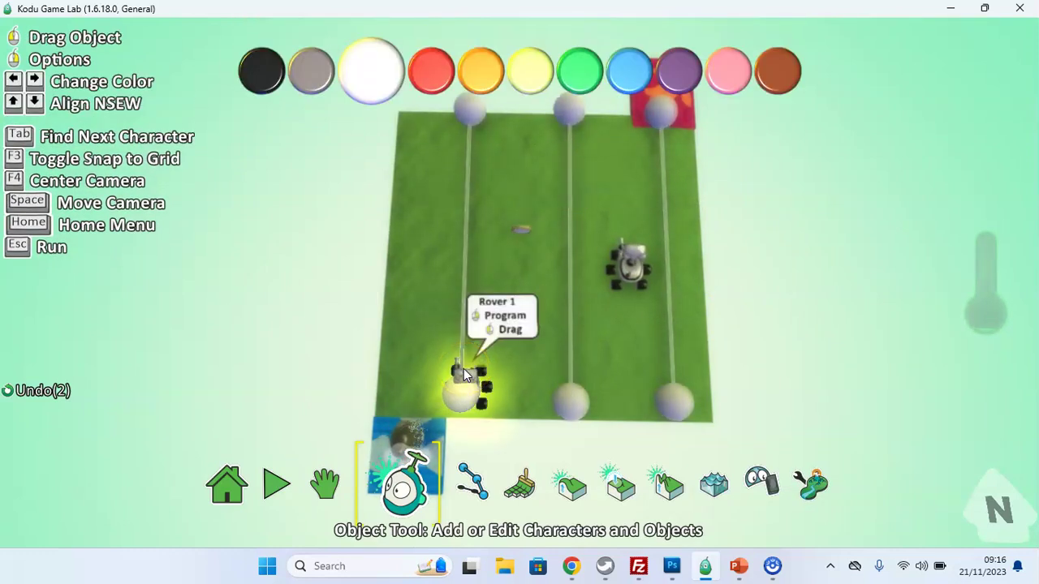
key(Delete)
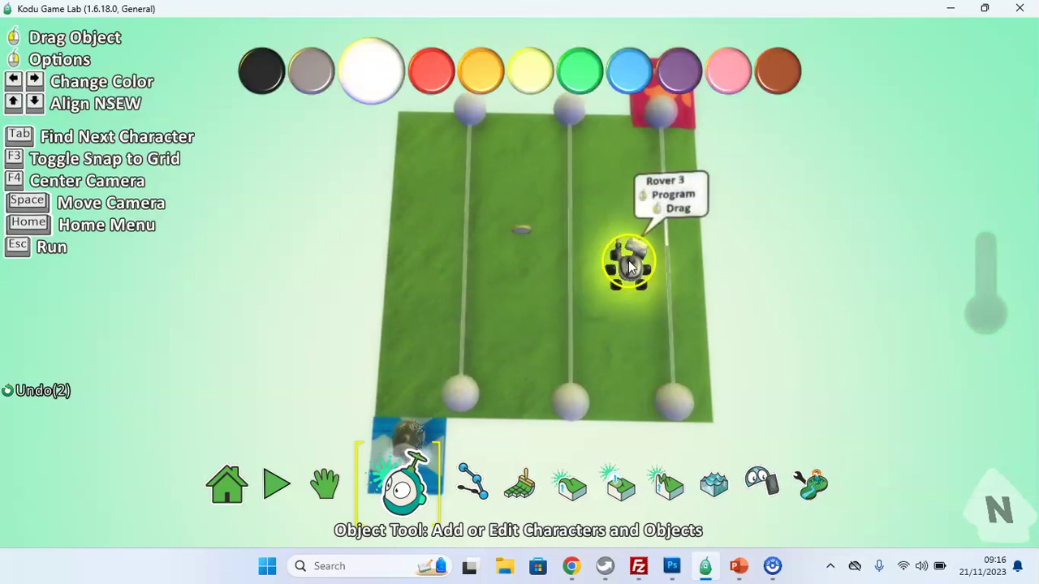
Move the remaining rover to the north end of the western path and copy it.
drag(630, 266, 467, 134)
right_click(467, 134)
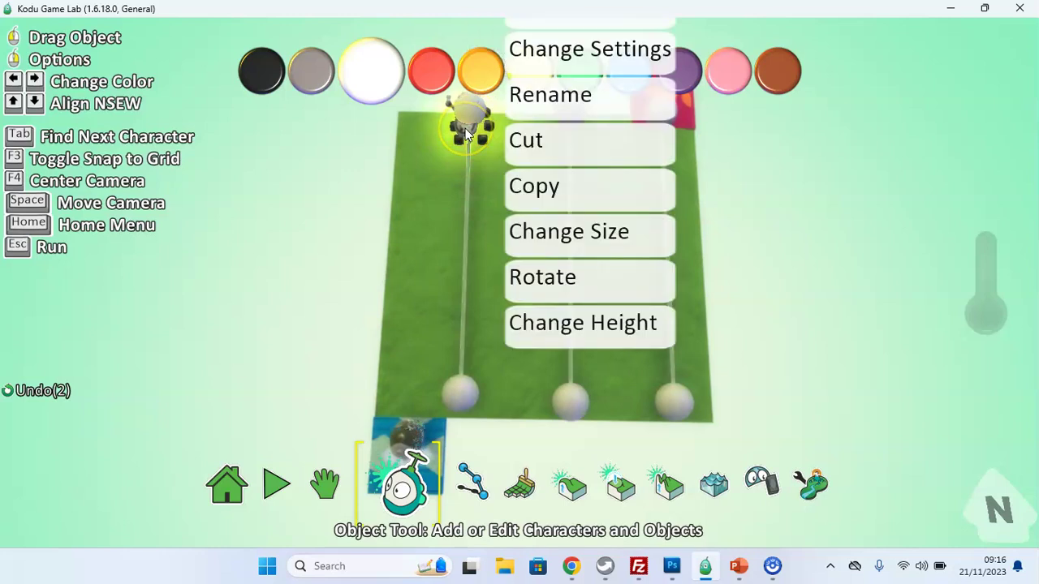
click(544, 221)
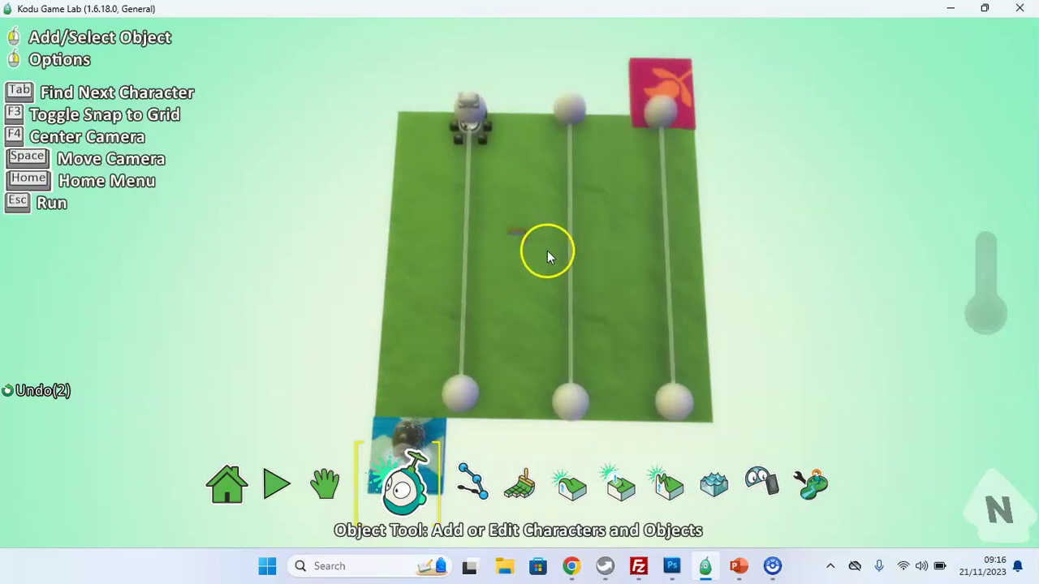
Paste a copy of the rover and place it at the south end of the middle path.
right_click(603, 289)
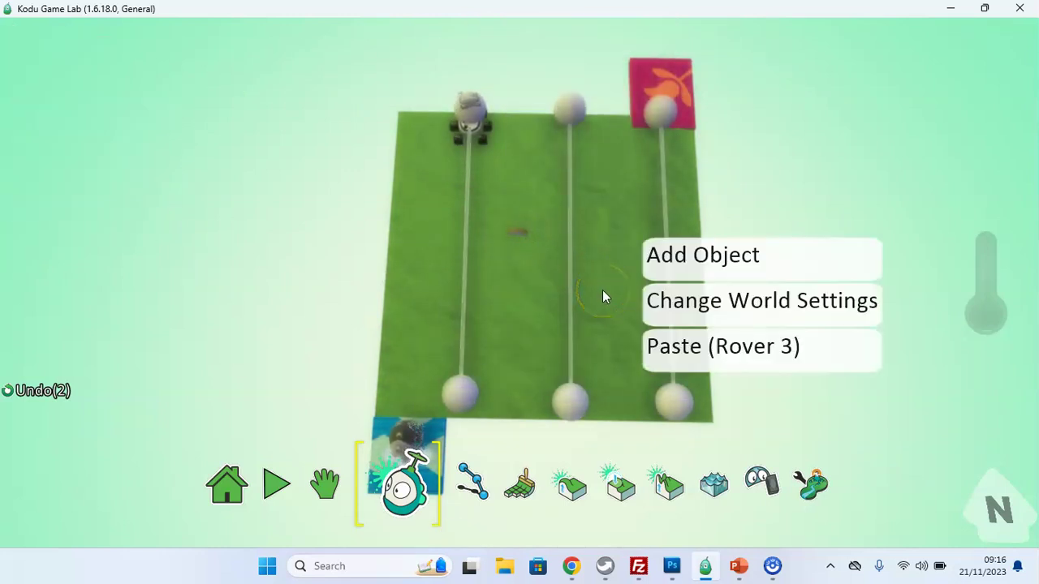
click(703, 357)
drag(603, 286, 572, 385)
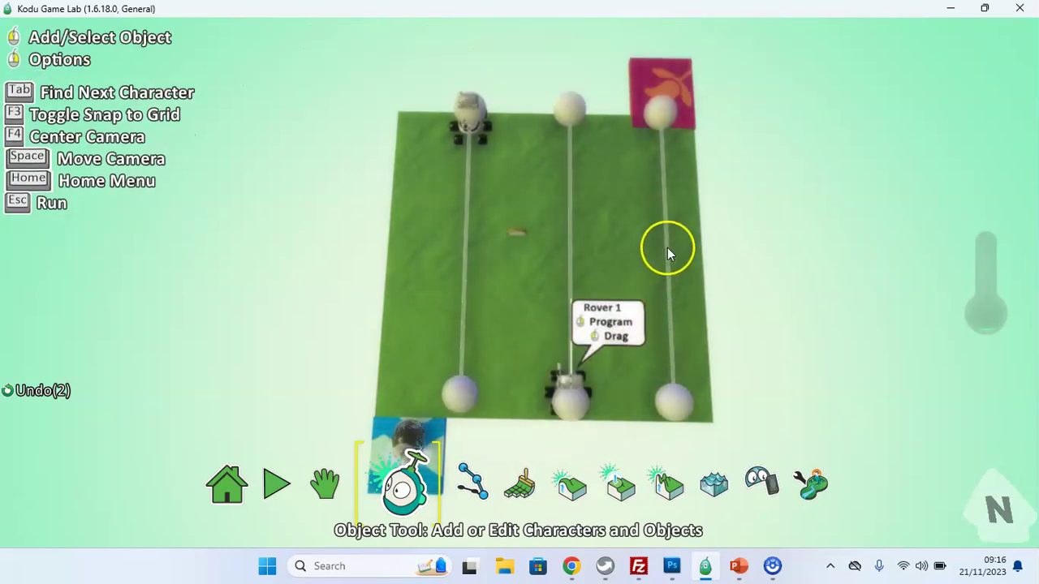
Paste a rover copy halfway along the eastern path and test-run the world before returning to editing.
right_click(668, 247)
click(760, 316)
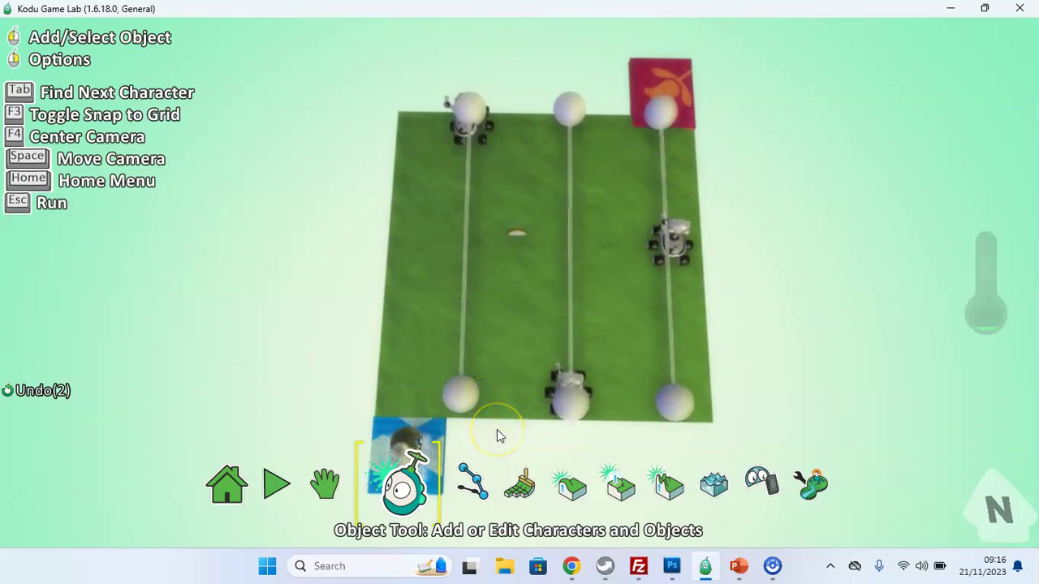
key(Escape)
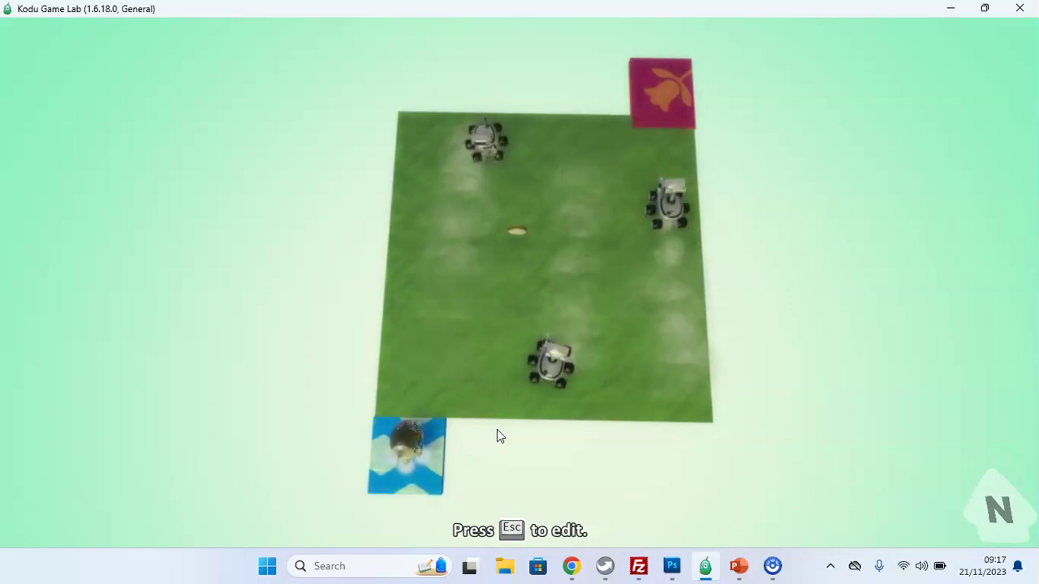
key(Escape)
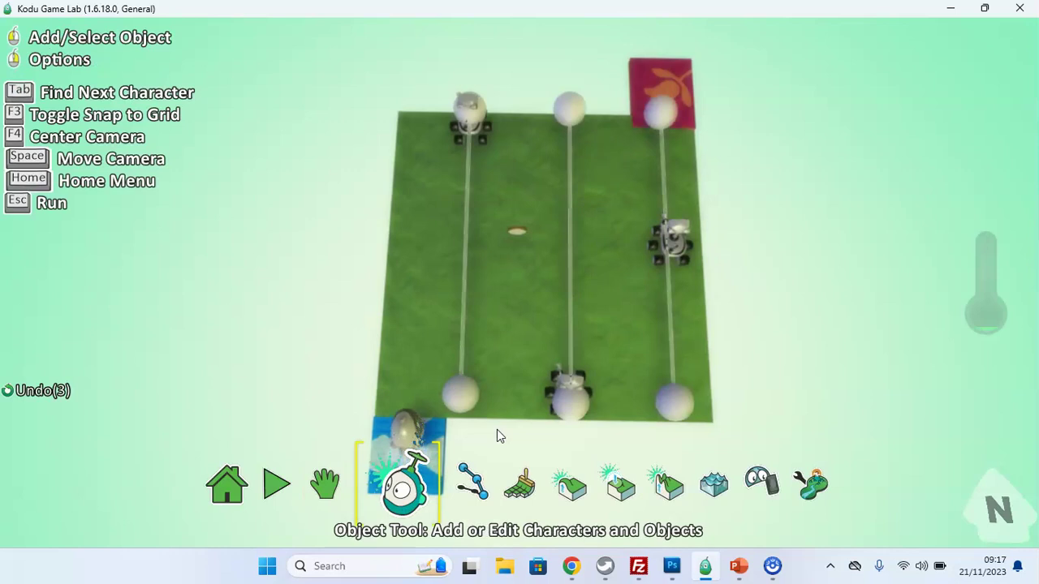
Save the world as Worlds Hardest Game-L4, keep its links to other levels, and return to editing.
click(244, 491)
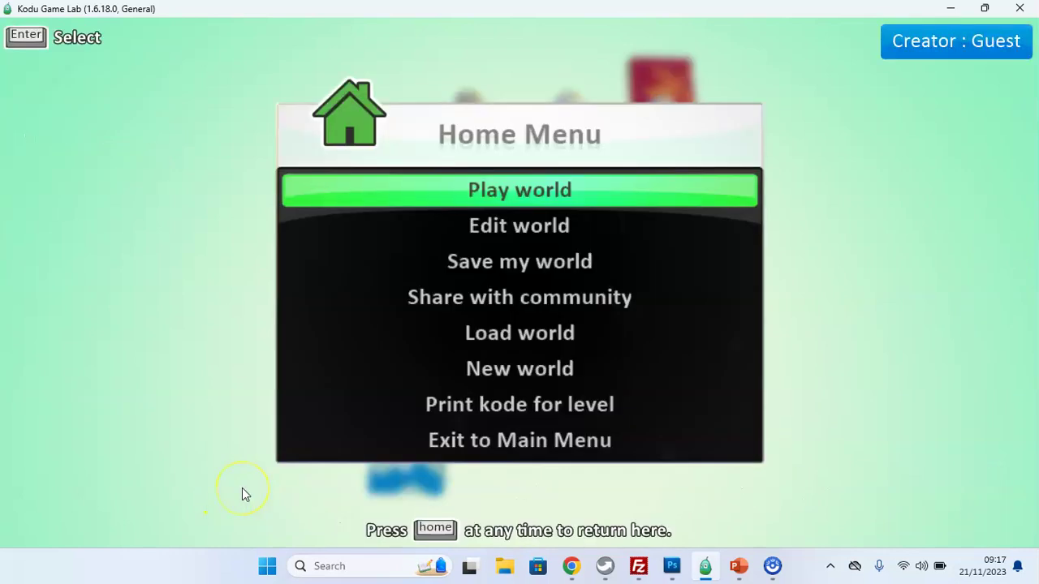
click(518, 263)
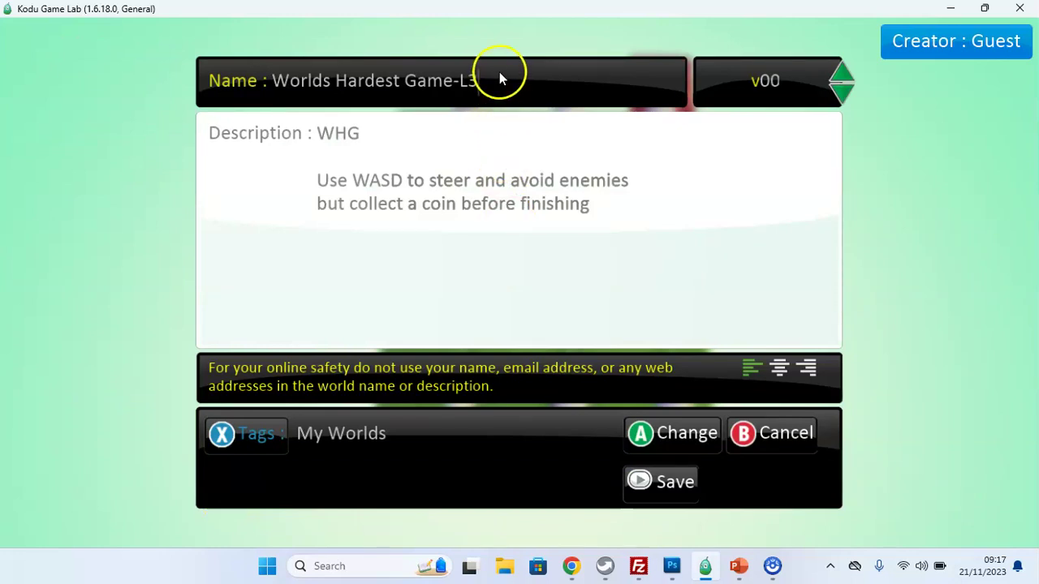
key(BackSpace)
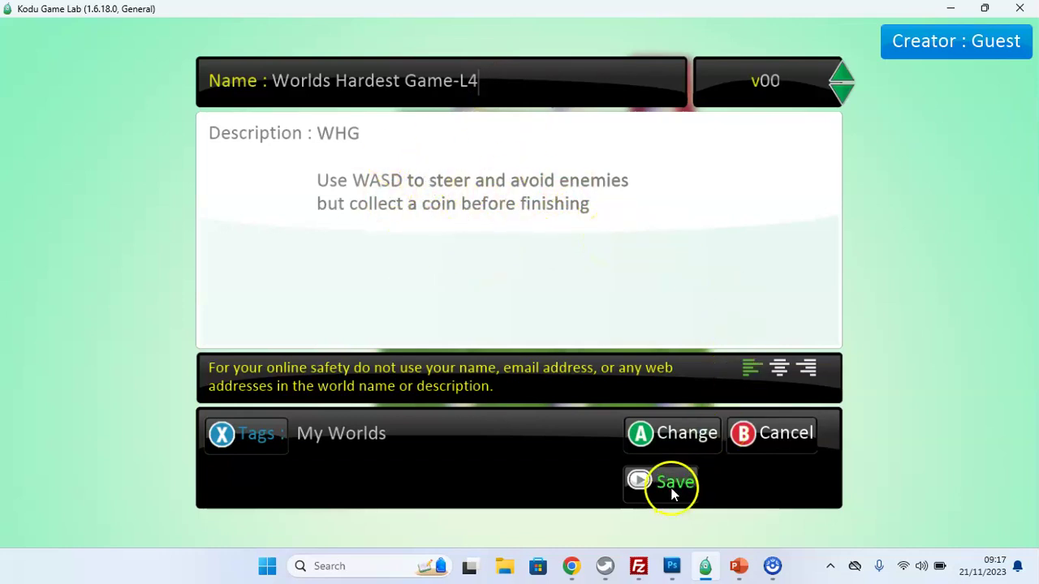
click(552, 409)
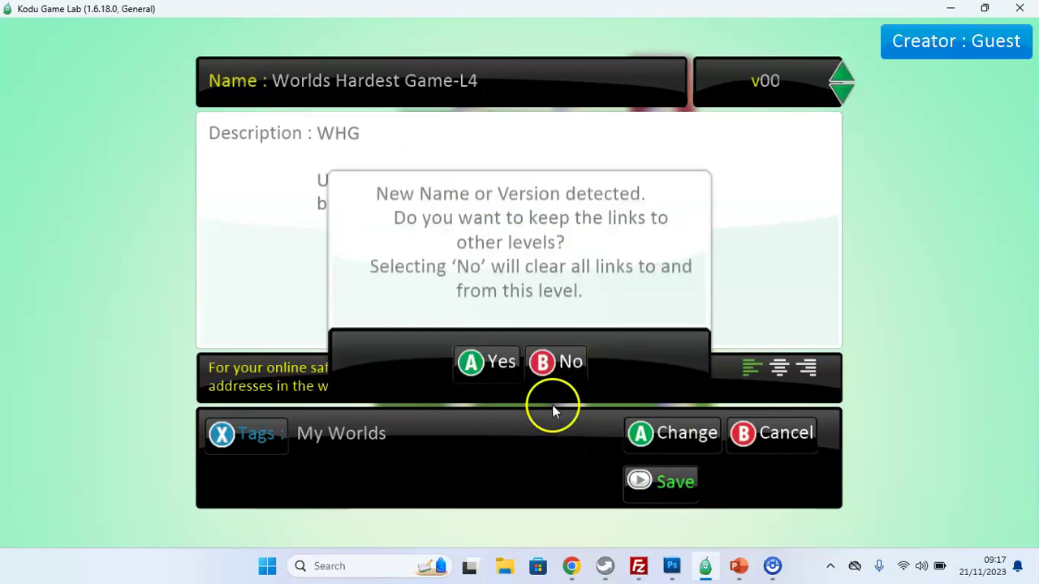
click(501, 369)
click(661, 336)
click(759, 314)
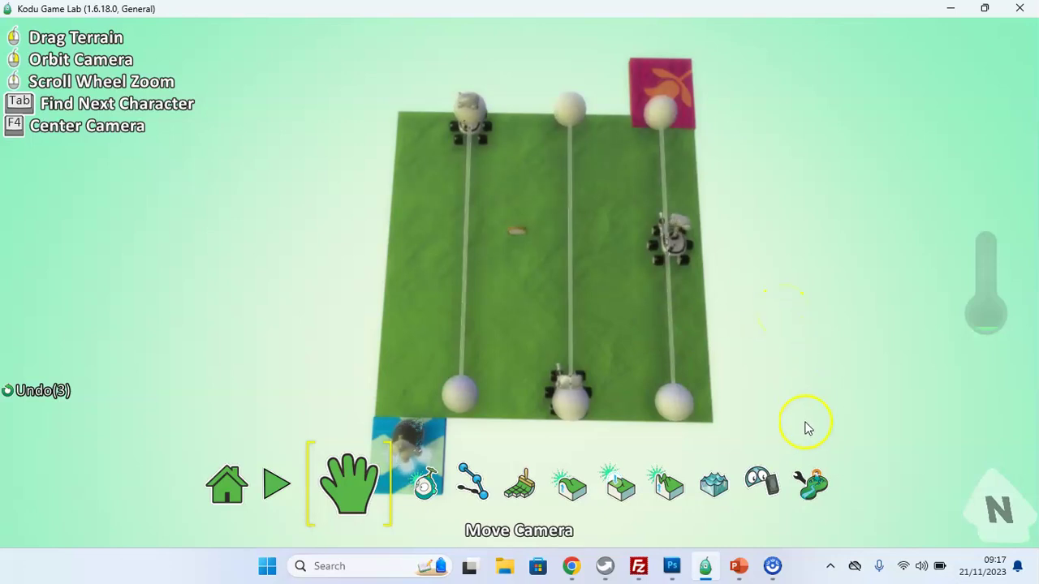
Set the world to start the game with World Description and close the world settings.
click(816, 487)
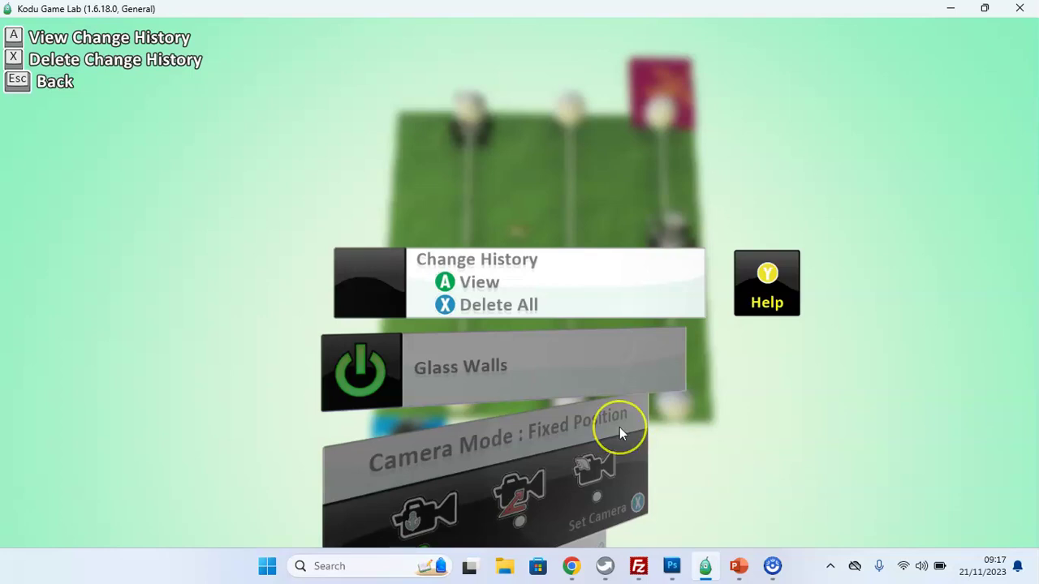
scroll(619, 427, down, 7)
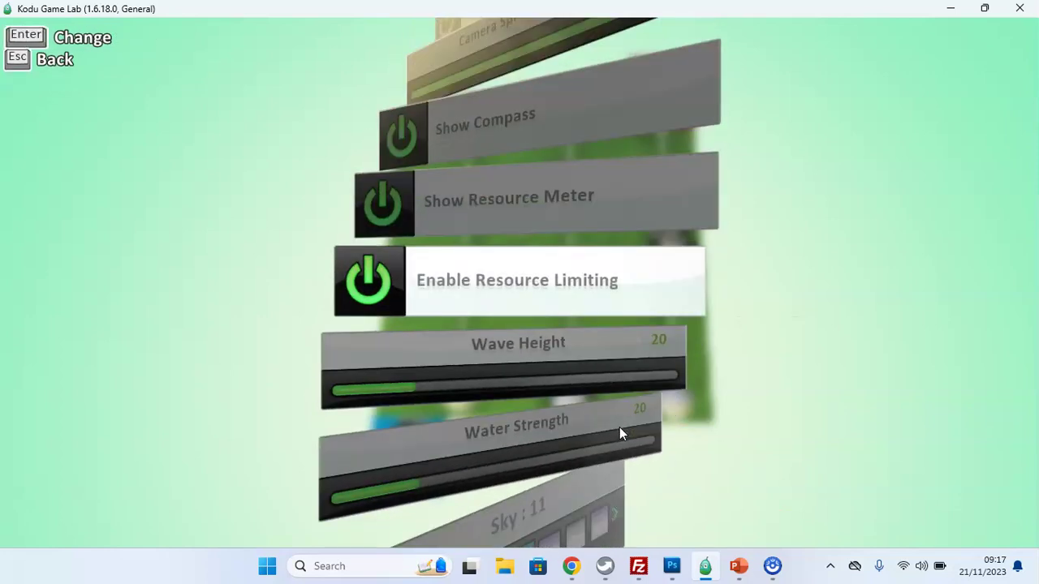
scroll(620, 426, down, 7)
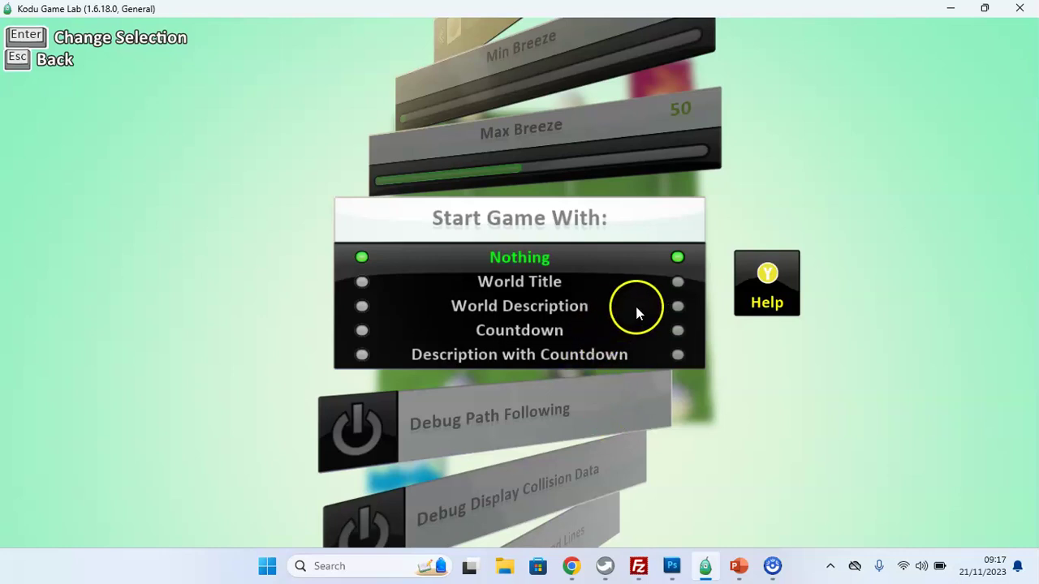
click(679, 306)
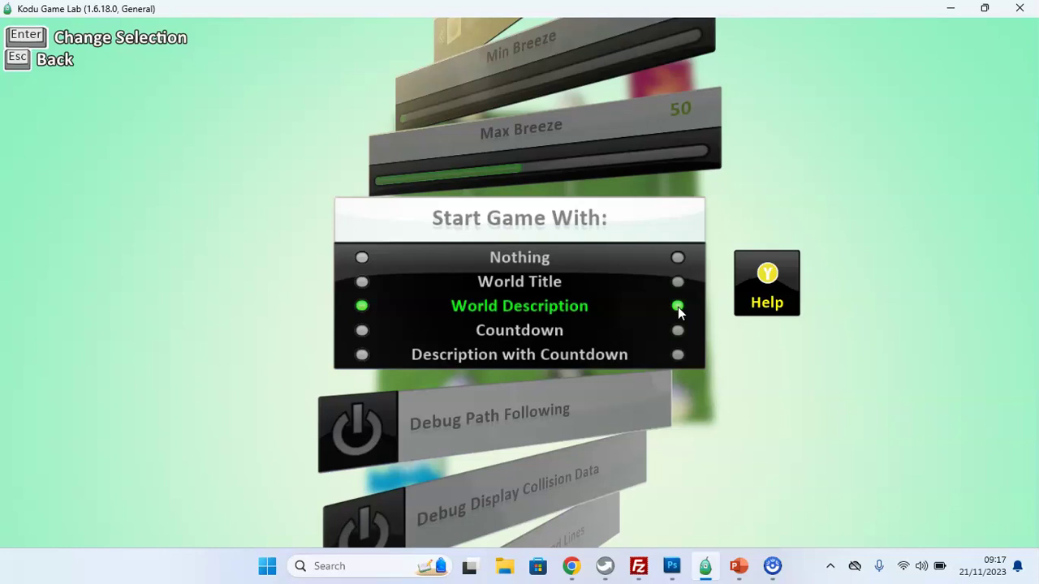
key(Escape)
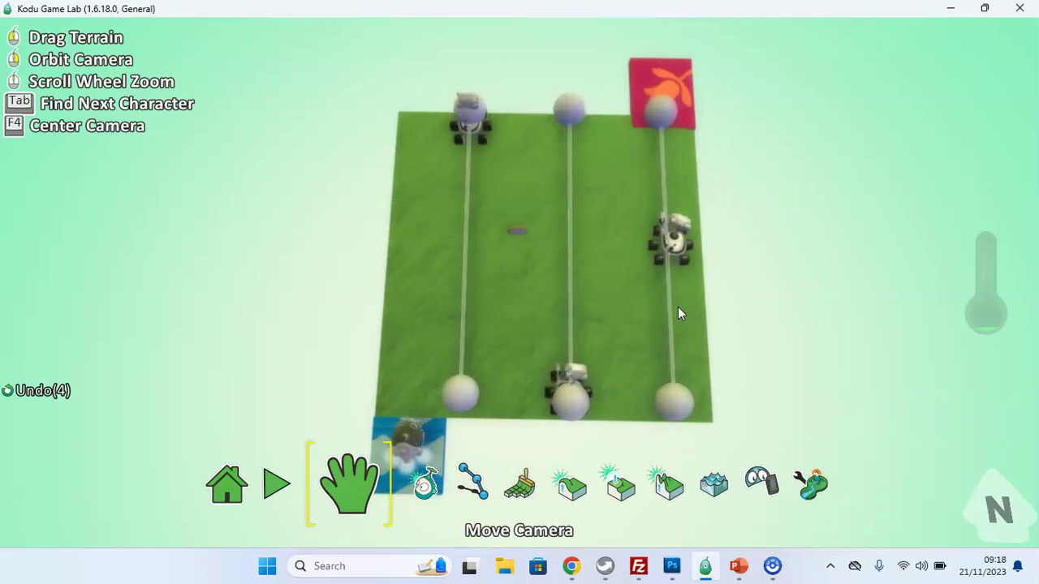
Save the updated Worlds Hardest Game-L4 world with its new start setting.
click(243, 495)
click(520, 262)
click(663, 443)
click(378, 363)
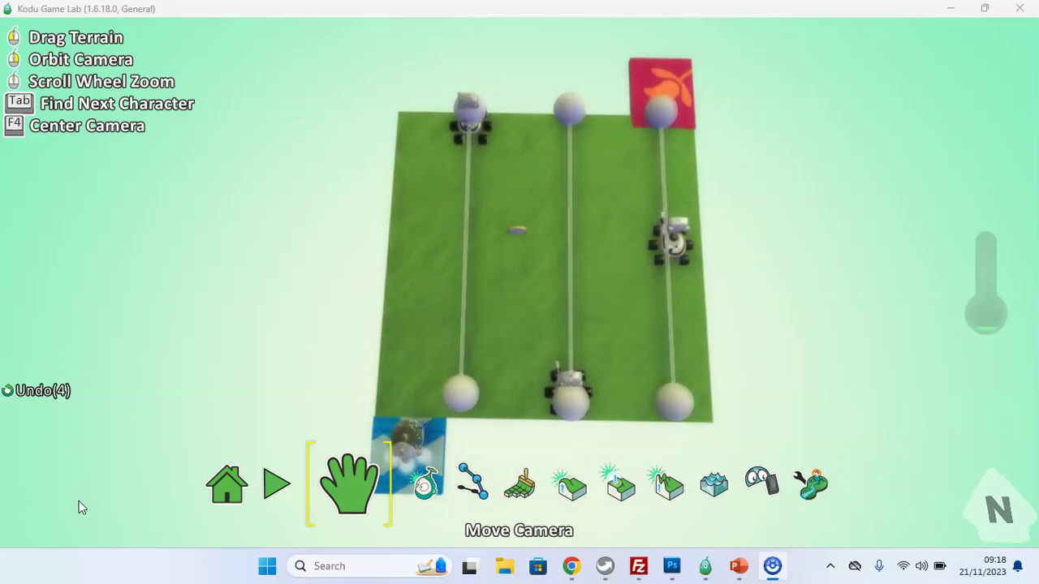
Save the world as Worlds Hardest Game-L5 and keep its links to other levels.
click(225, 483)
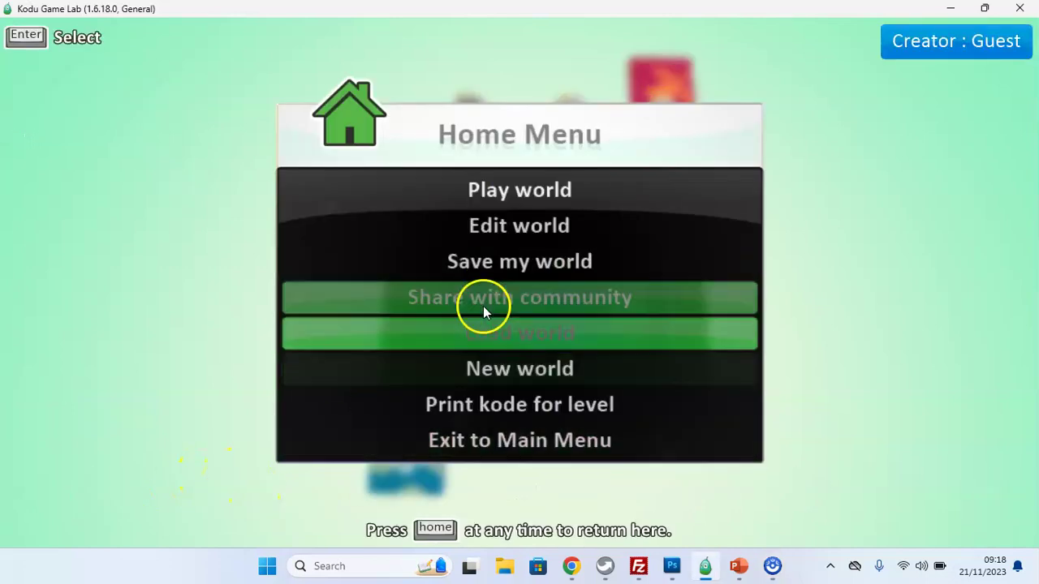
click(520, 262)
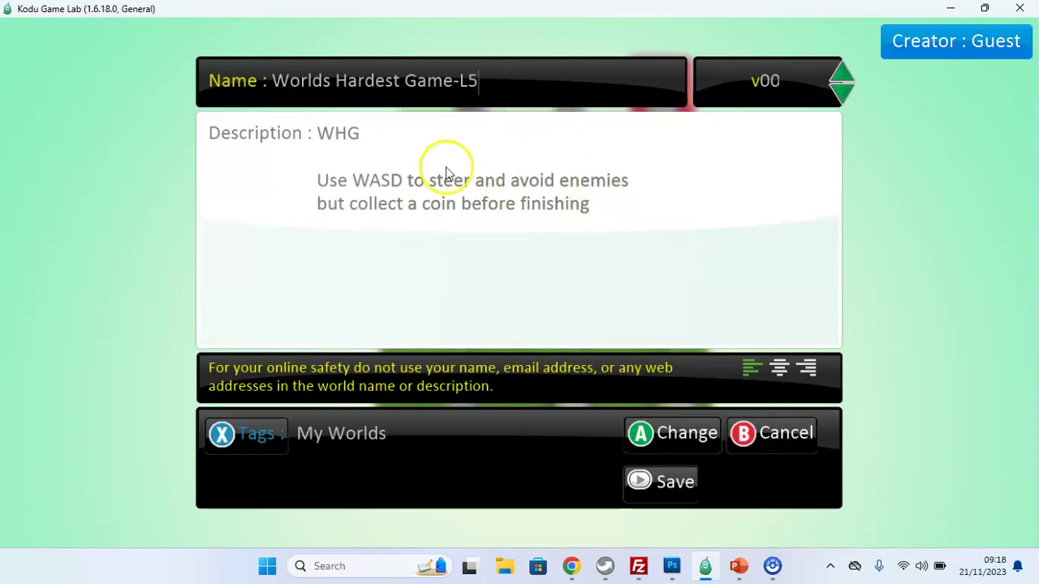
click(663, 488)
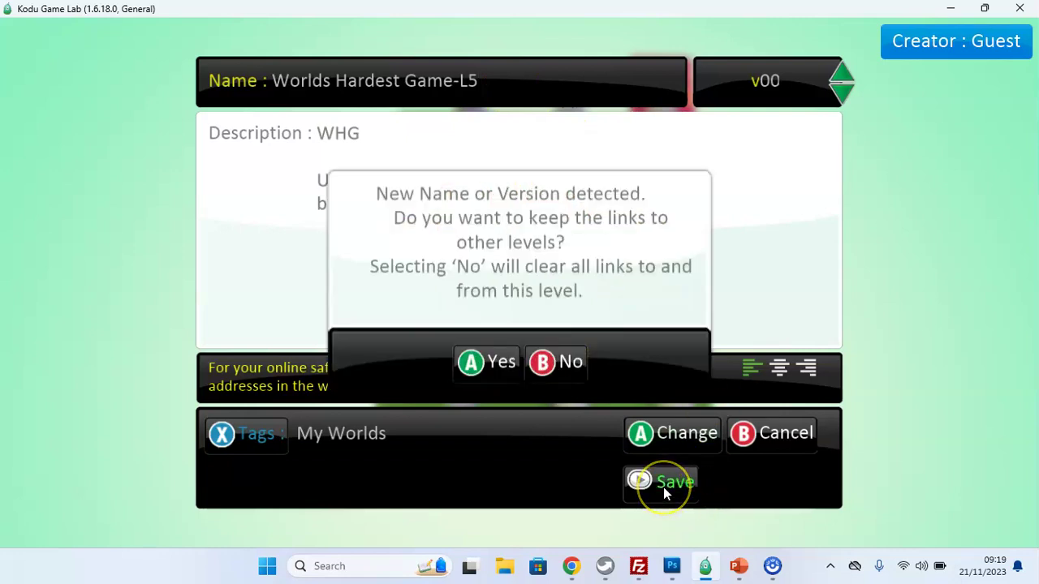
click(499, 365)
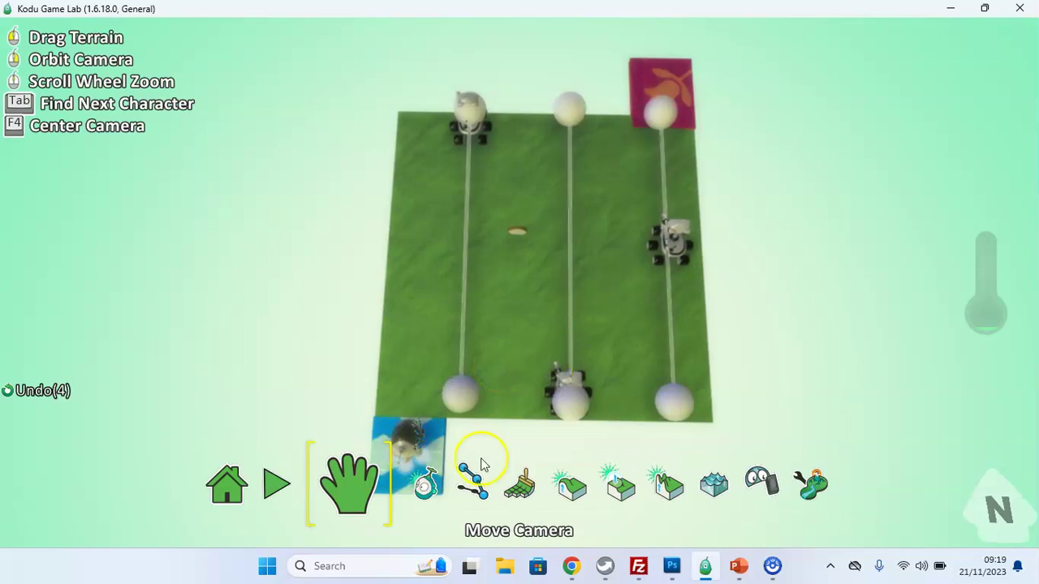
Delete all nodes of the middle and eastern paths and the south node of the western path.
click(478, 467)
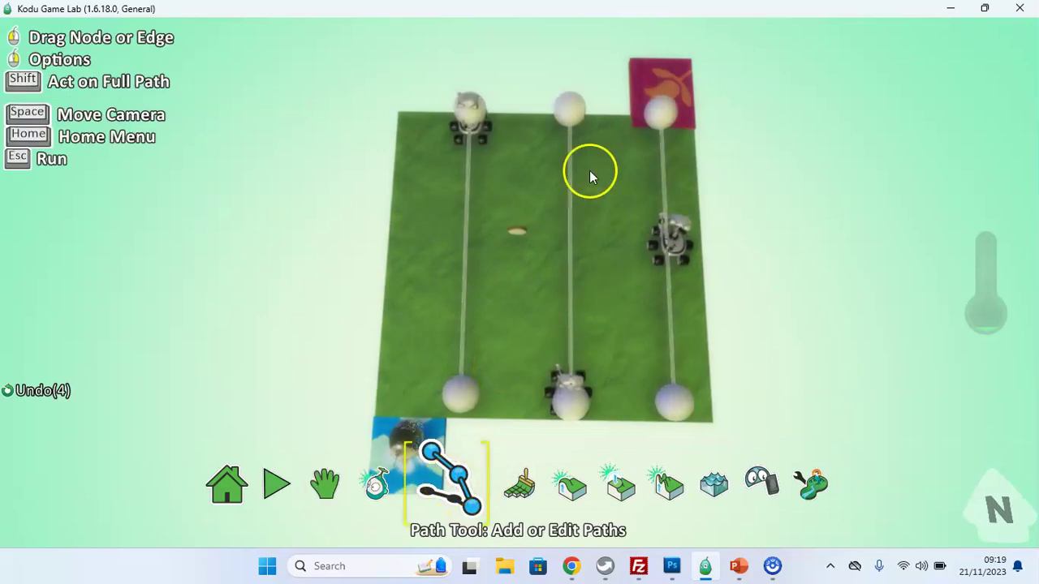
mouse_move(569, 117)
key(Delete)
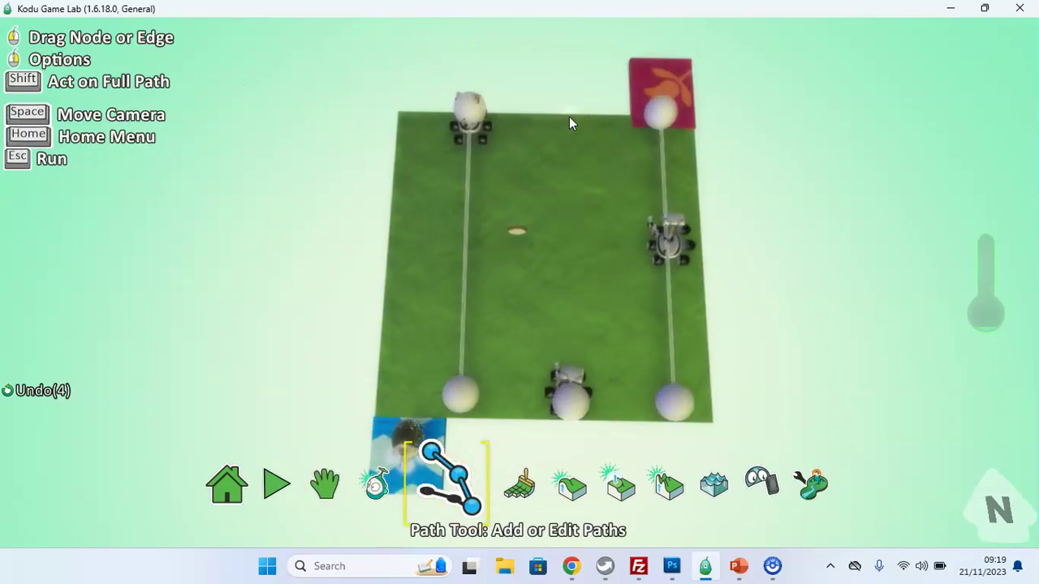
mouse_move(659, 119)
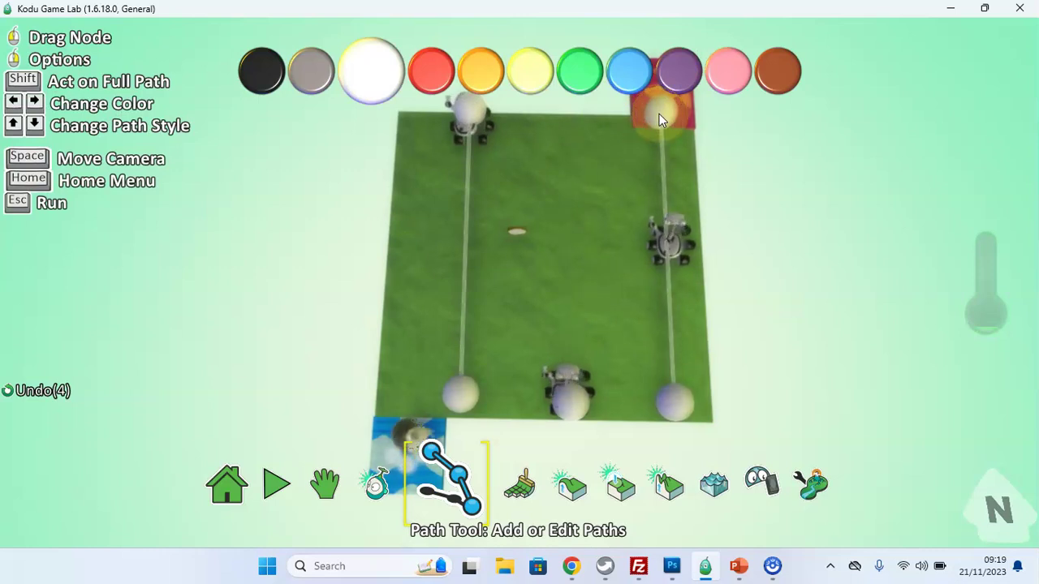
key(Delete)
mouse_move(682, 406)
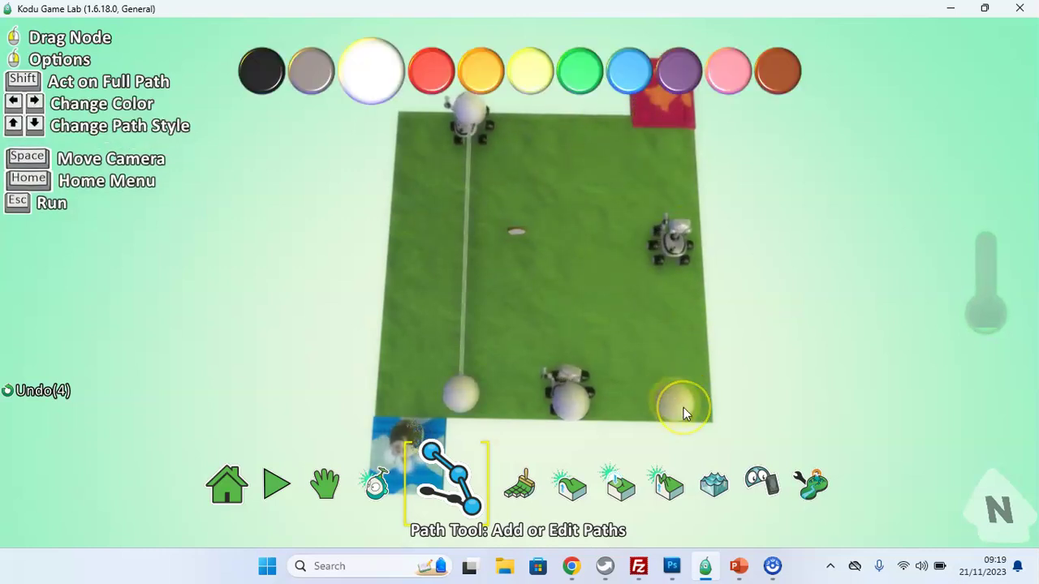
key(Delete)
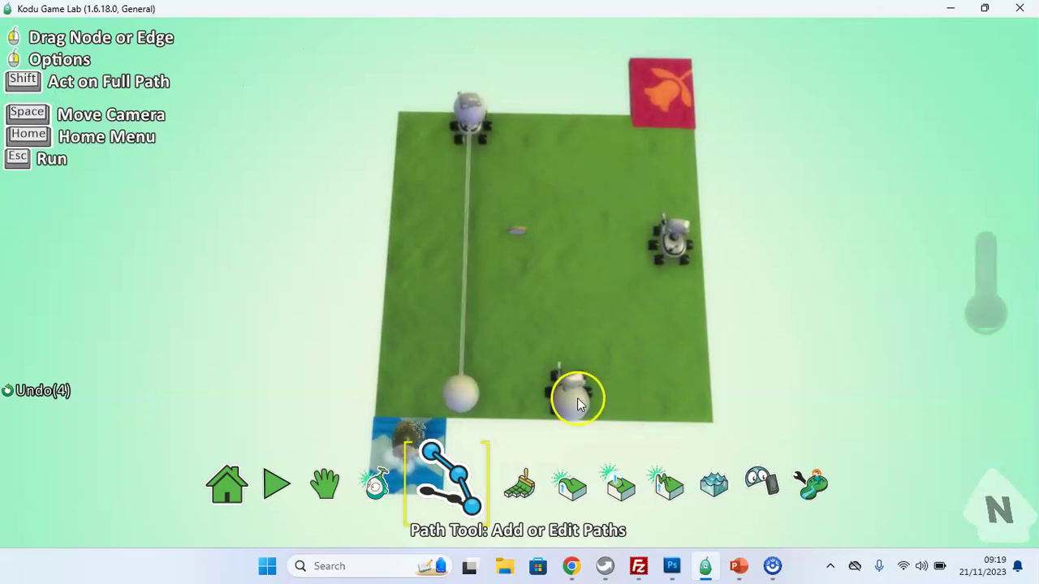
mouse_move(466, 395)
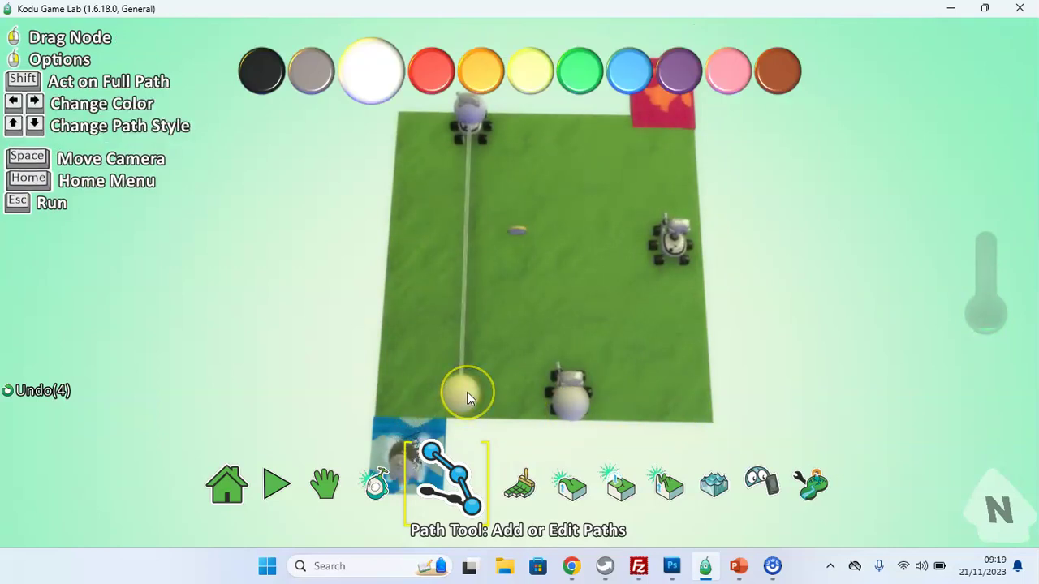
key(Delete)
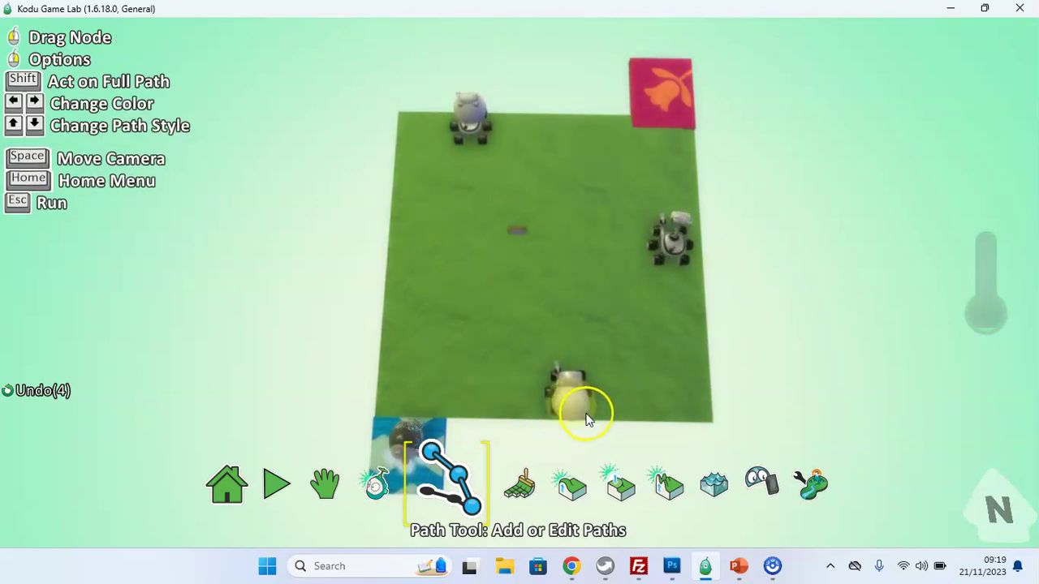
click(581, 405)
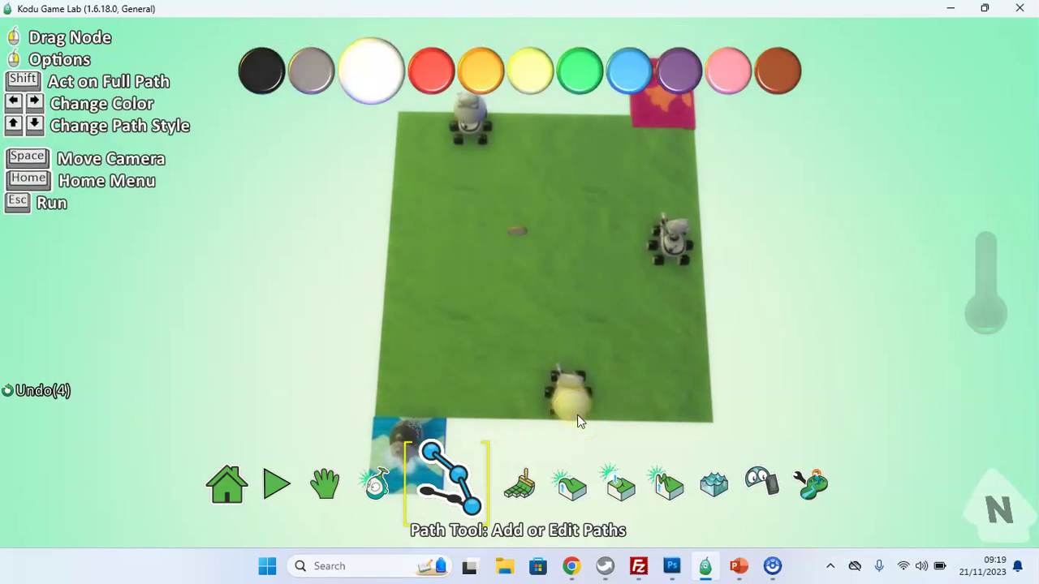
Move the northern rover to the north-west corner and delete the leftover path node it was covering.
click(476, 111)
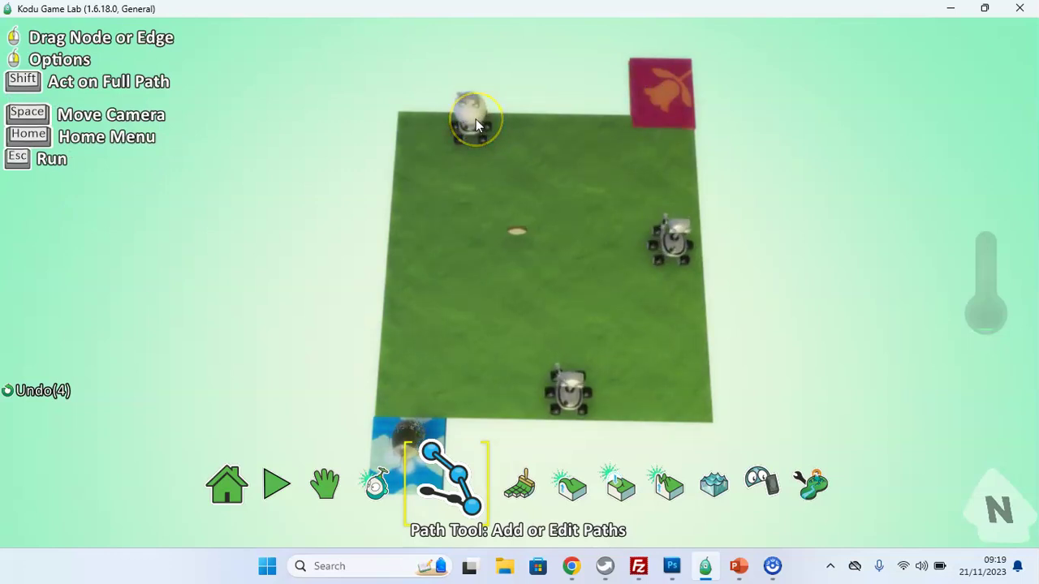
click(377, 428)
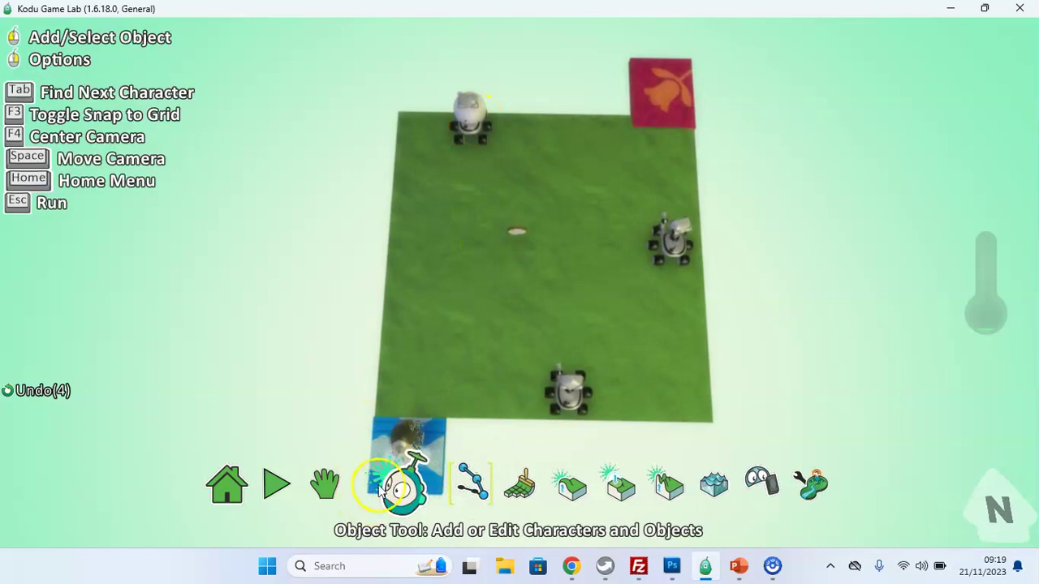
click(460, 165)
drag(459, 161, 422, 141)
click(468, 479)
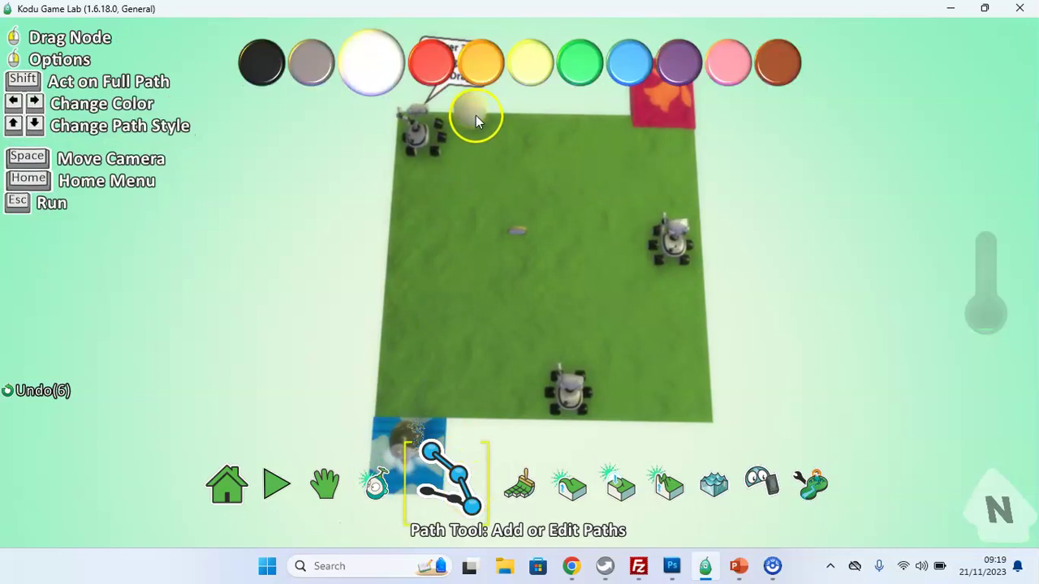
key(Delete)
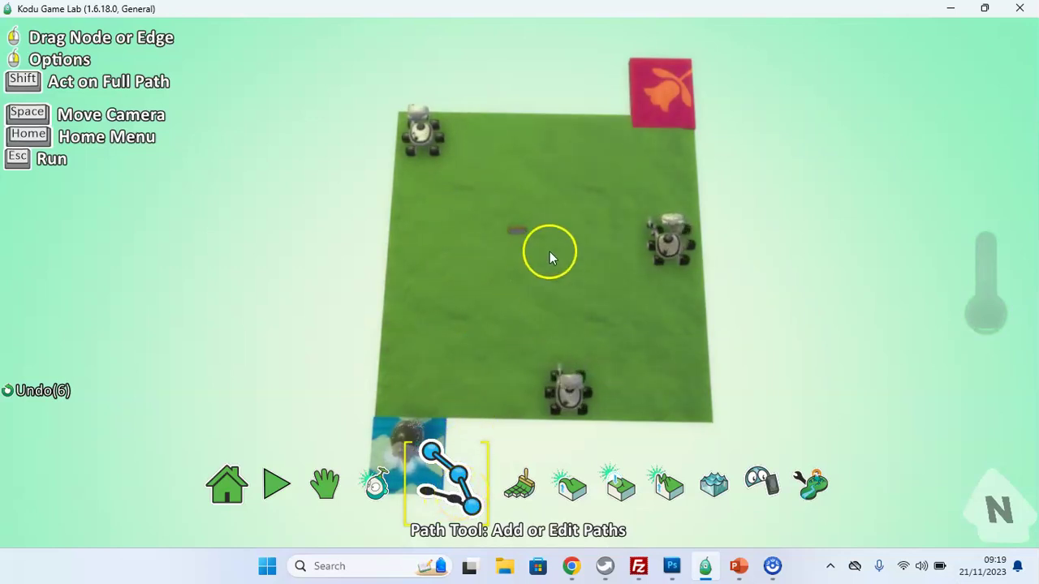
Draw a closed ring-shaped white path with seven nodes around the coin.
click(509, 173)
drag(507, 172, 475, 302)
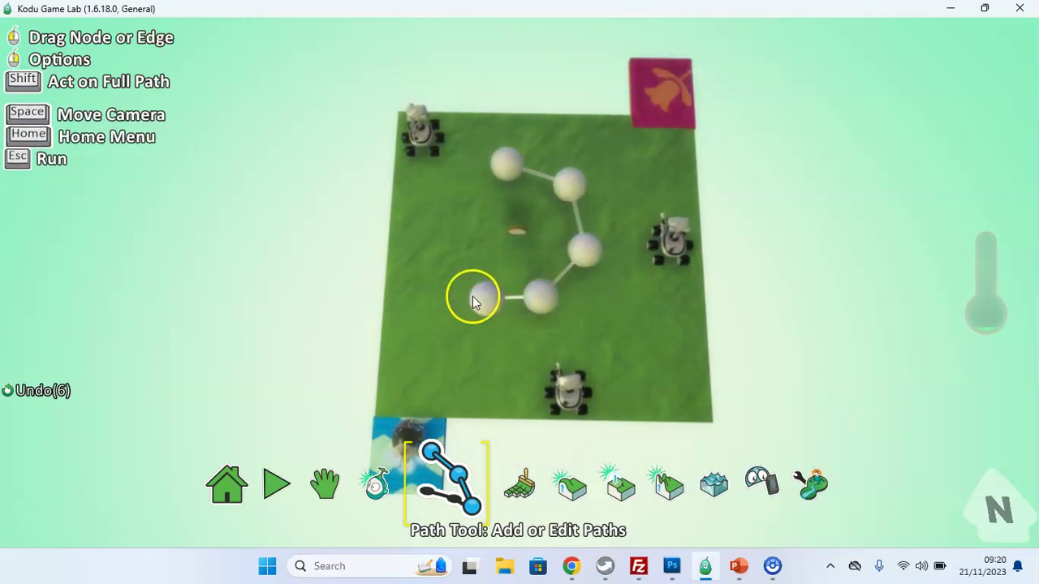
click(466, 296)
click(440, 239)
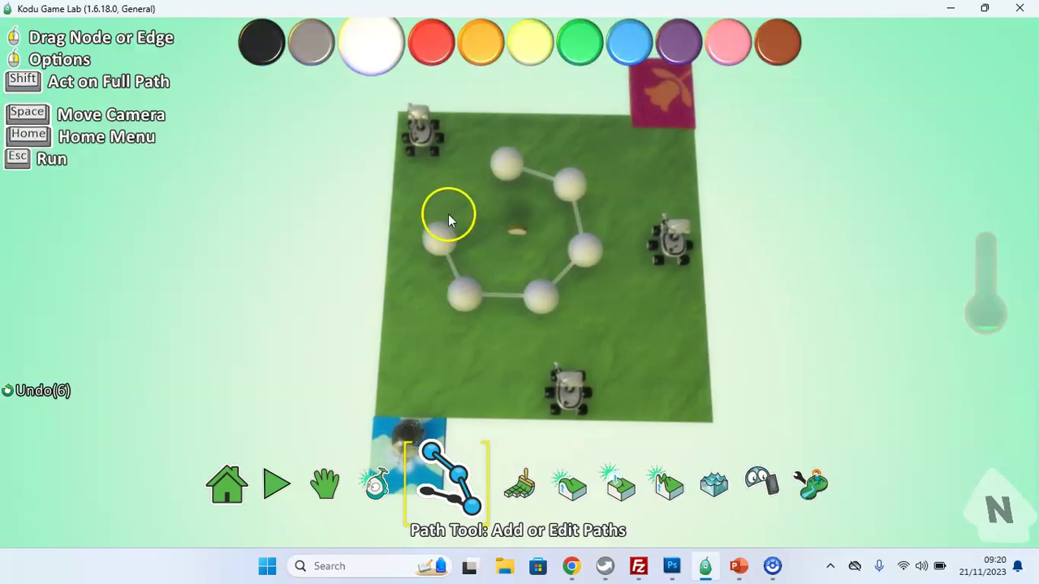
click(453, 192)
click(503, 168)
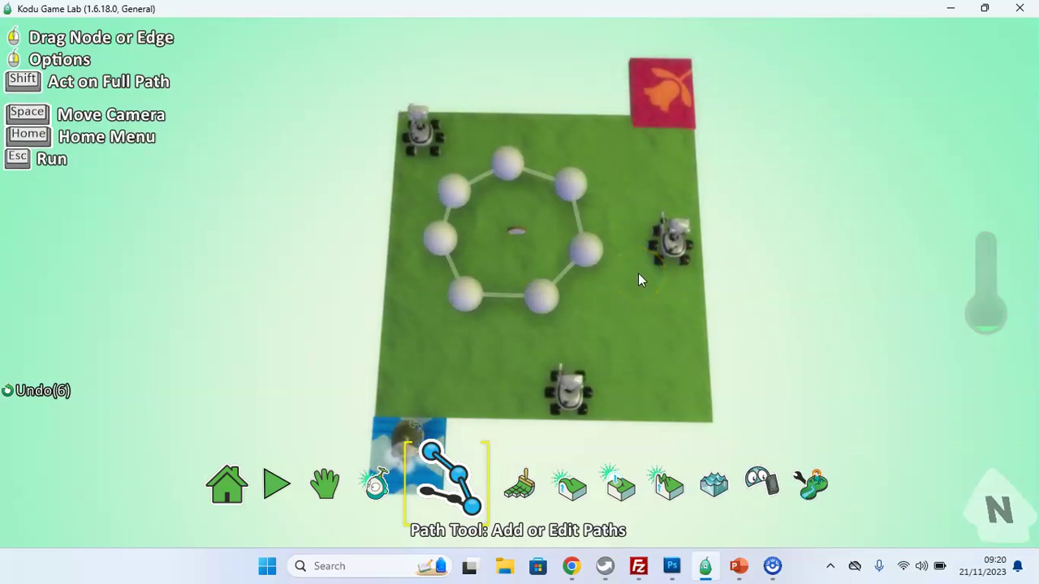
Draw a closed outer ring-shaped white path with twelve nodes around the inner ring.
drag(636, 272, 601, 329)
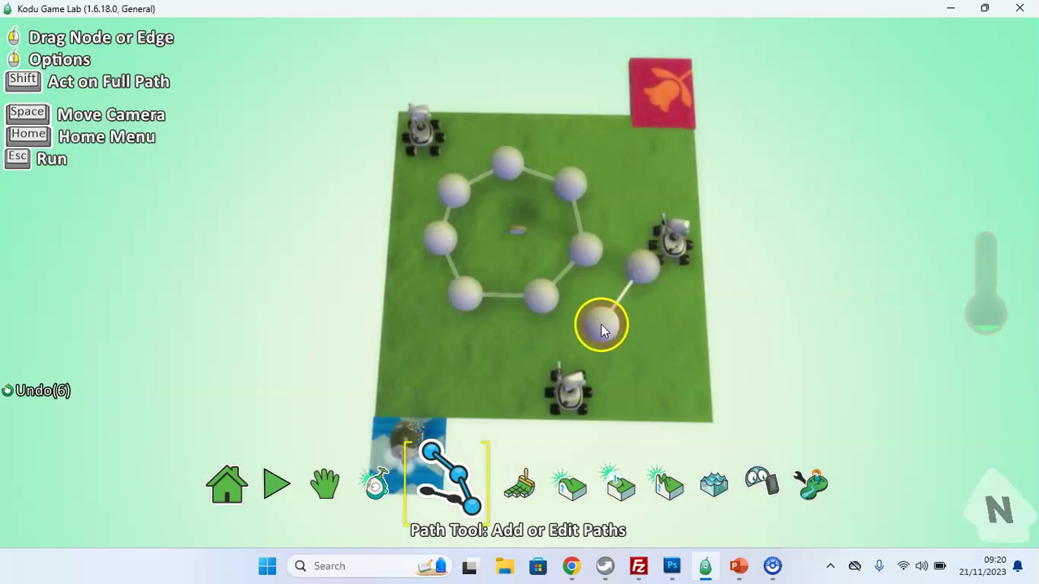
click(602, 328)
click(518, 362)
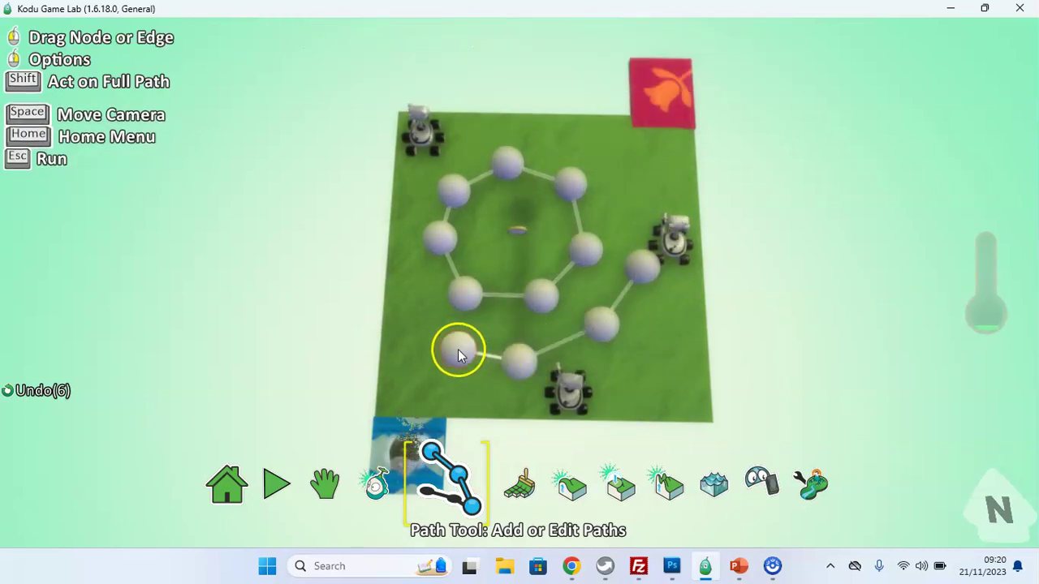
click(442, 347)
click(400, 305)
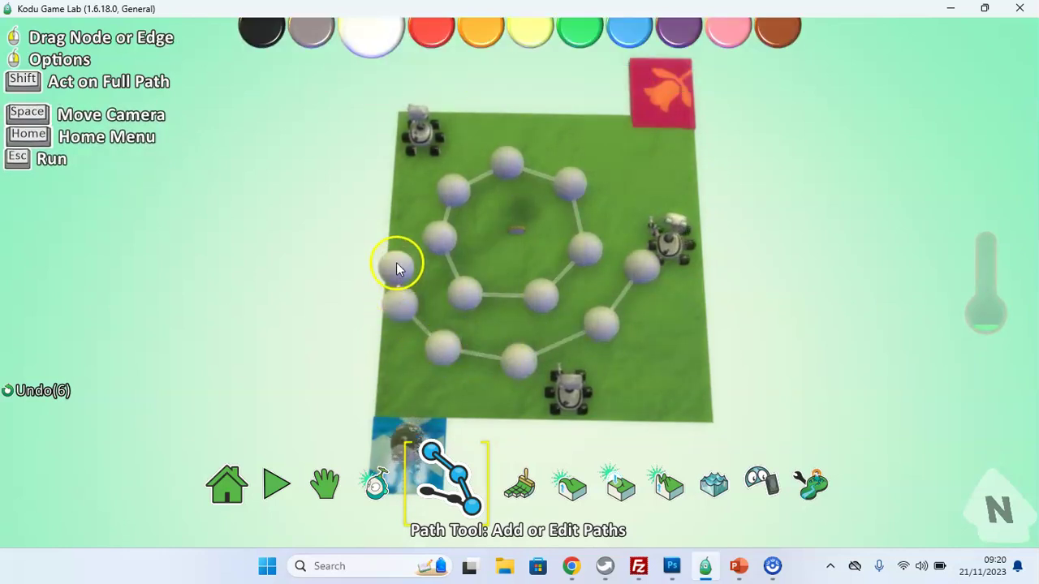
click(394, 240)
click(405, 168)
click(453, 128)
click(523, 125)
click(598, 132)
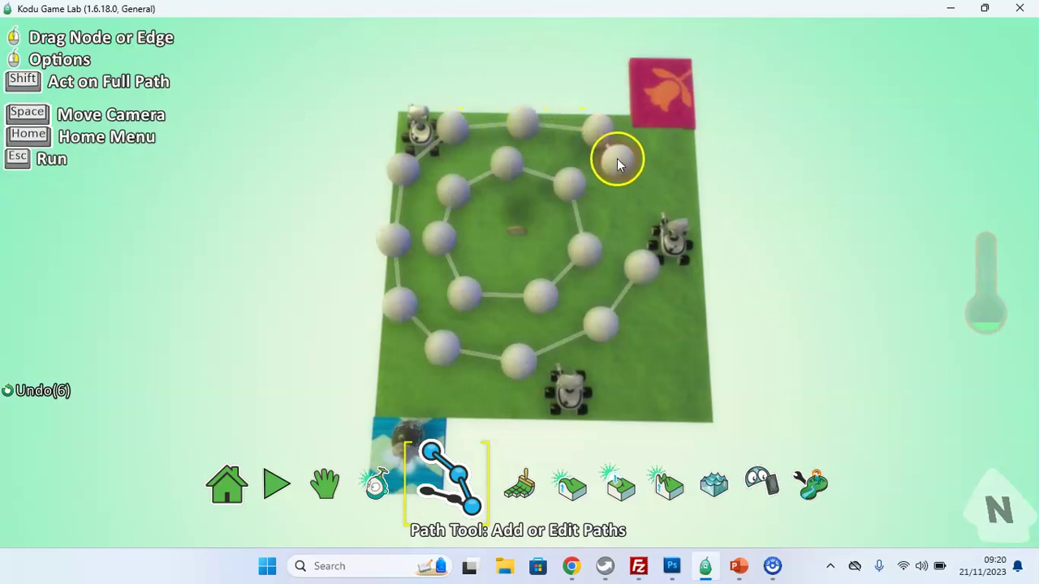
click(621, 172)
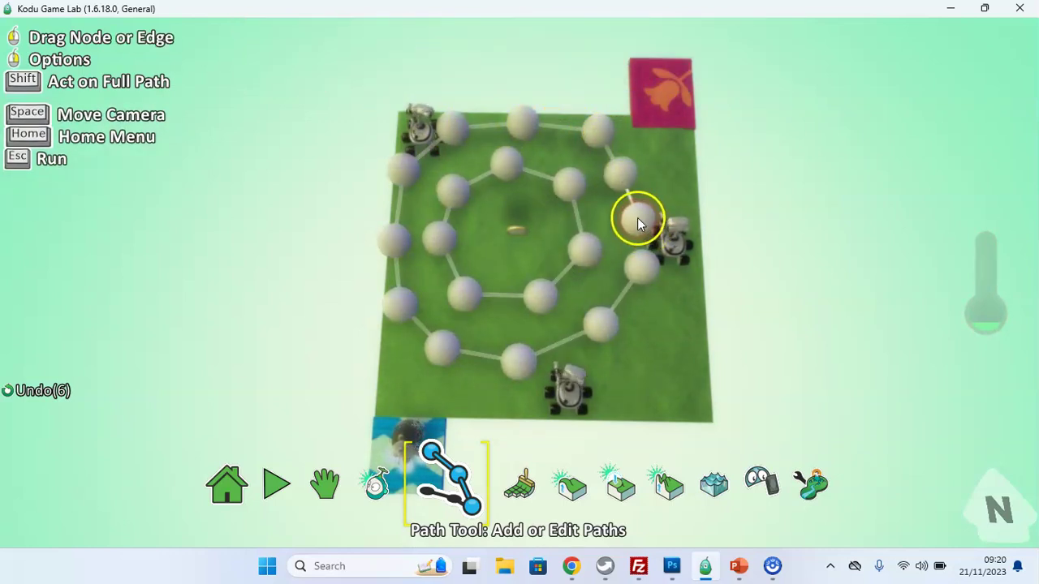
click(634, 215)
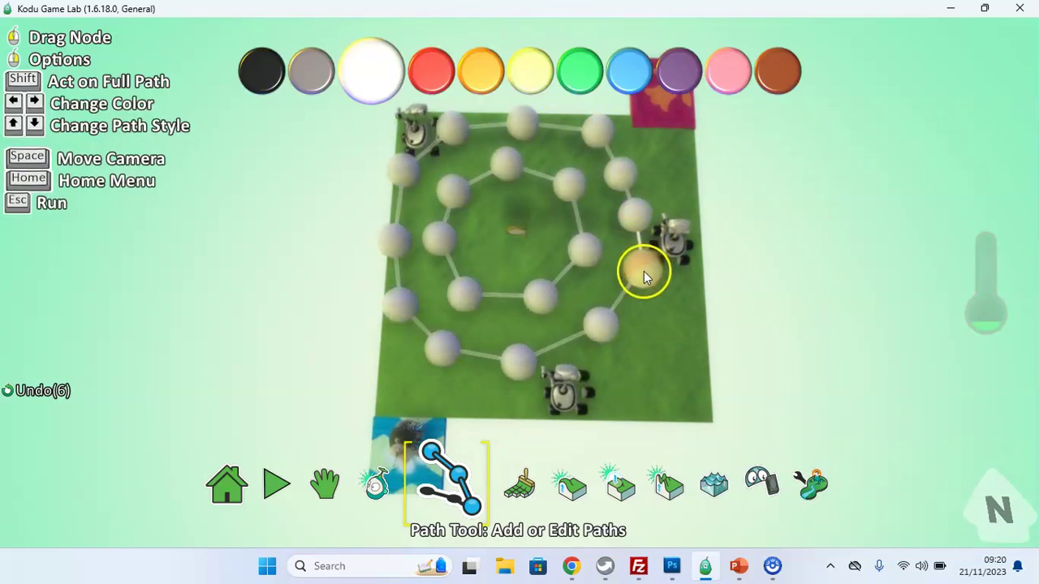
click(642, 267)
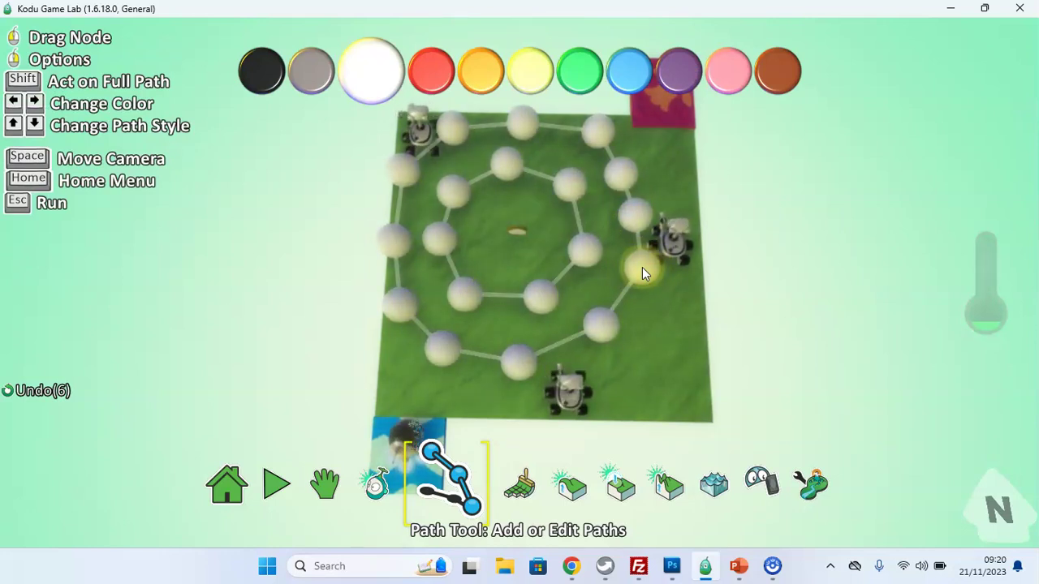
Draw a straight two-node white path along the east edge, from the north-east corner to the south-east corner.
click(671, 155)
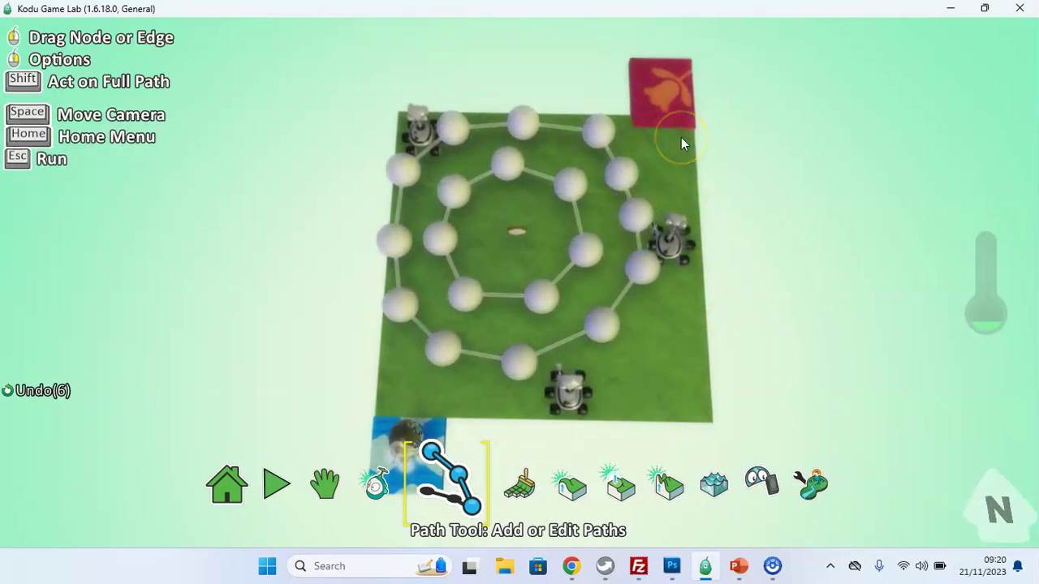
drag(681, 138, 700, 400)
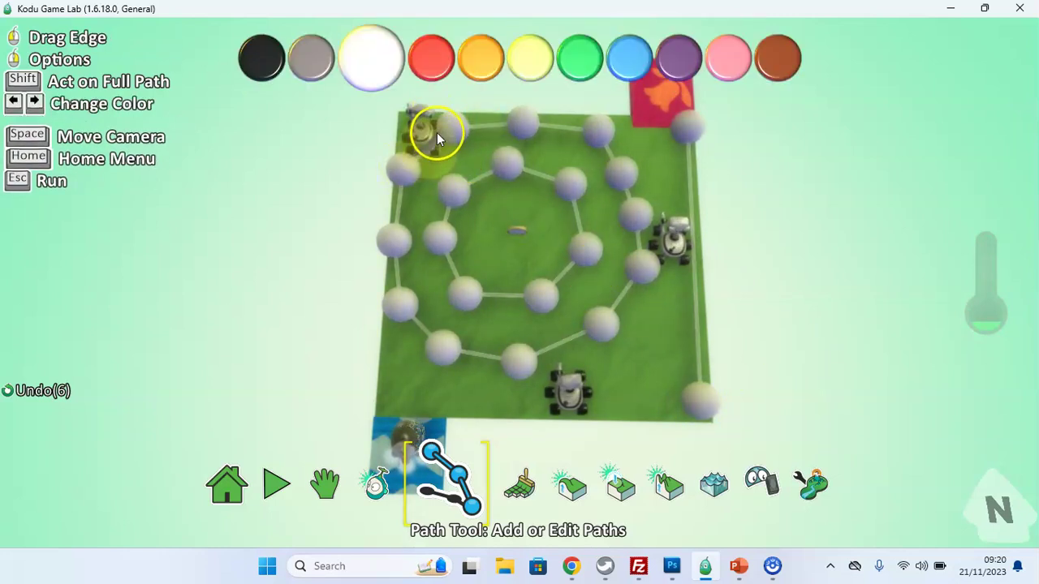
Move the north-west rover to the outer ring's south-west node, the southern rover to the inner ring's, and the eastern rover to the straight path's south node.
click(378, 485)
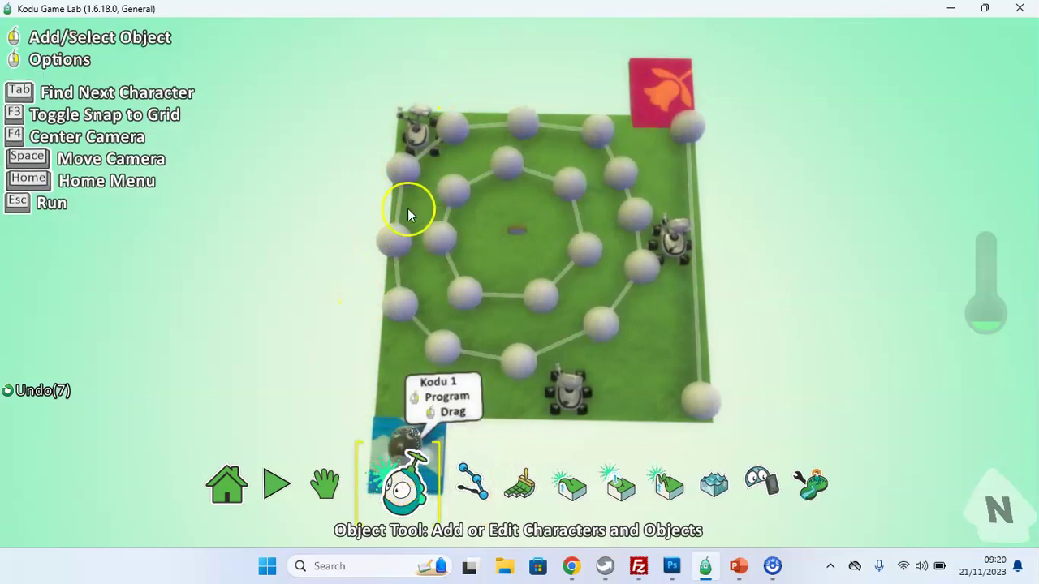
drag(413, 128, 448, 358)
drag(570, 389, 465, 290)
drag(671, 241, 700, 395)
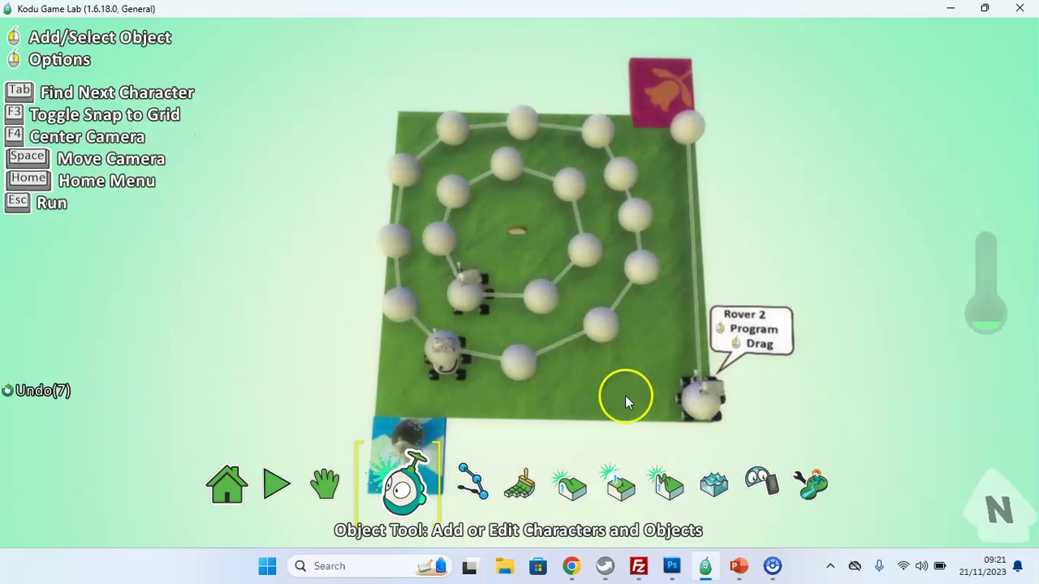
Run the level to check how the three rovers follow their paths, and return to editing.
key(Escape)
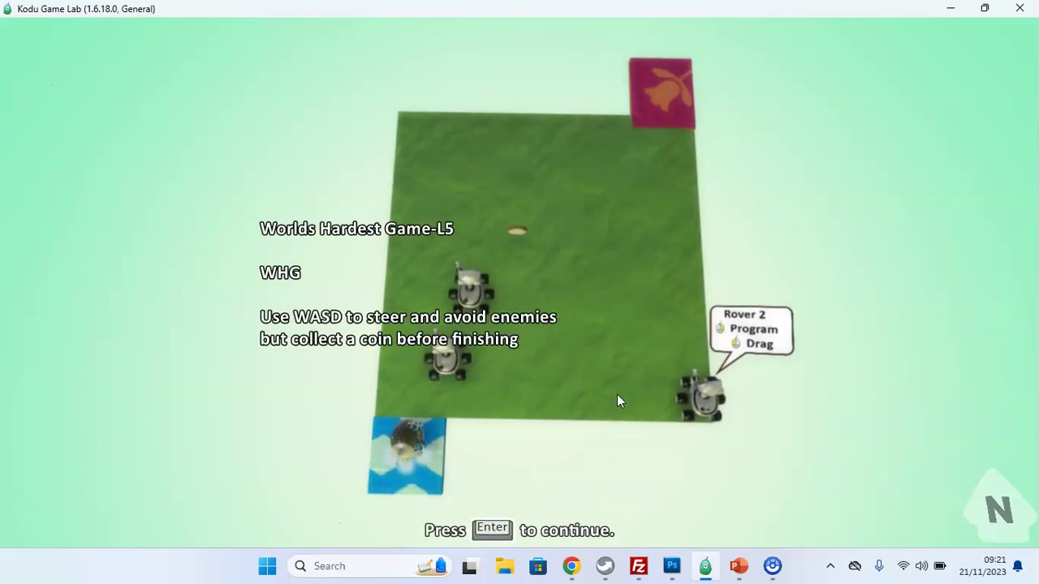
key(Return)
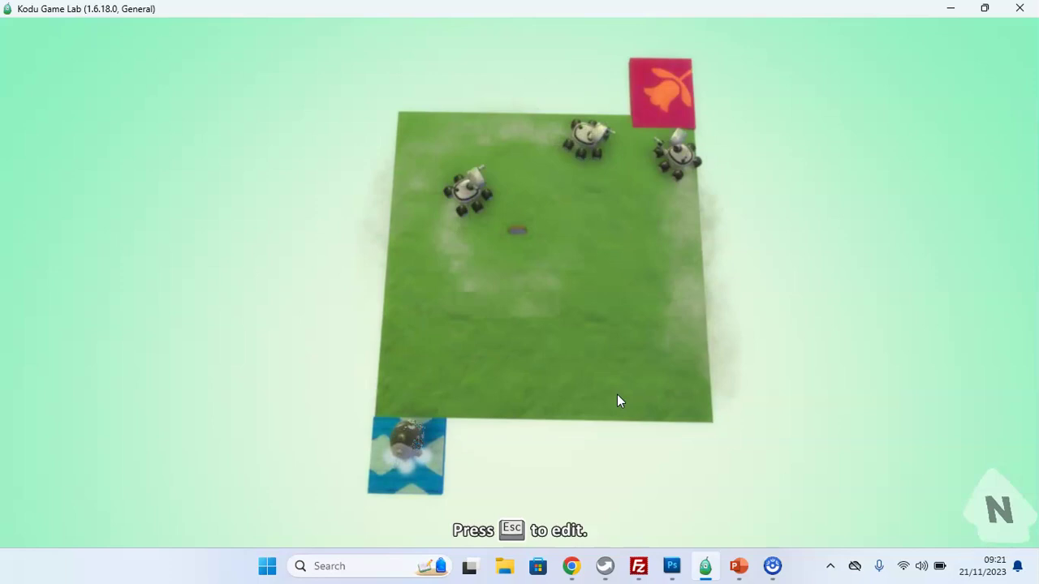
key(Escape)
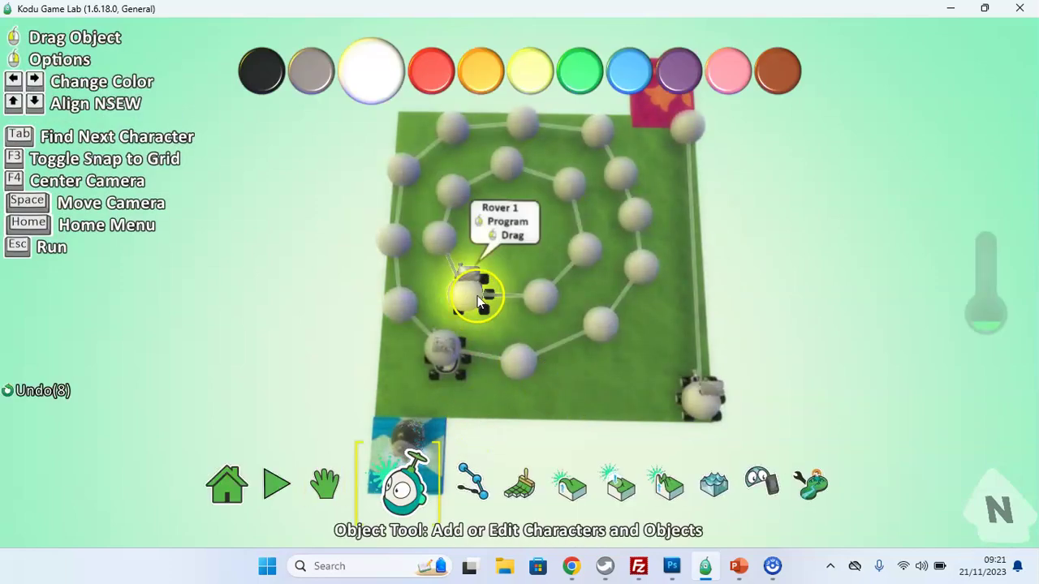
Set the inner-ring rover's forward speed multiplier to 0.5 and test-run the level.
click(491, 307)
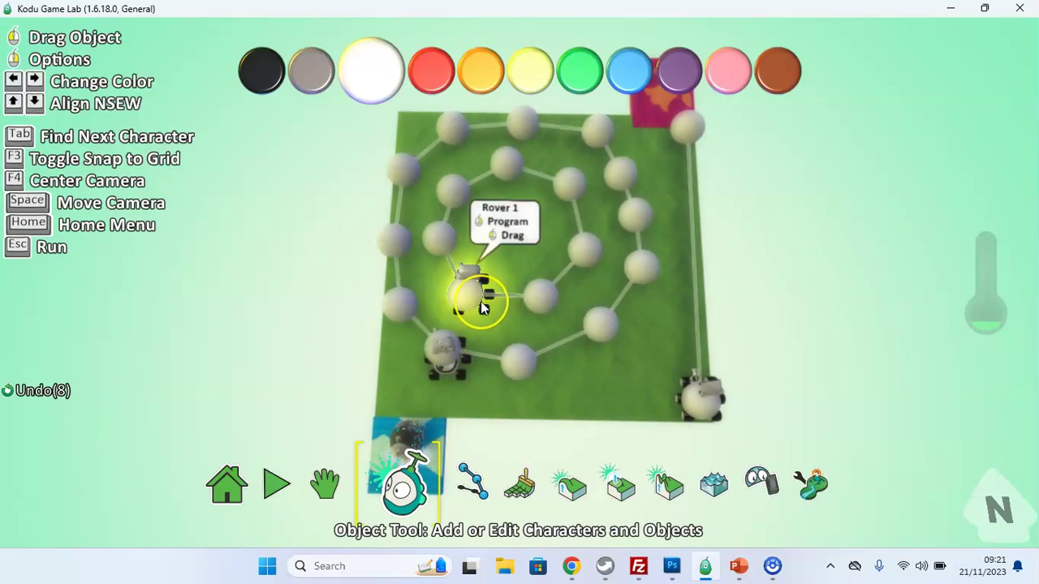
right_click(480, 305)
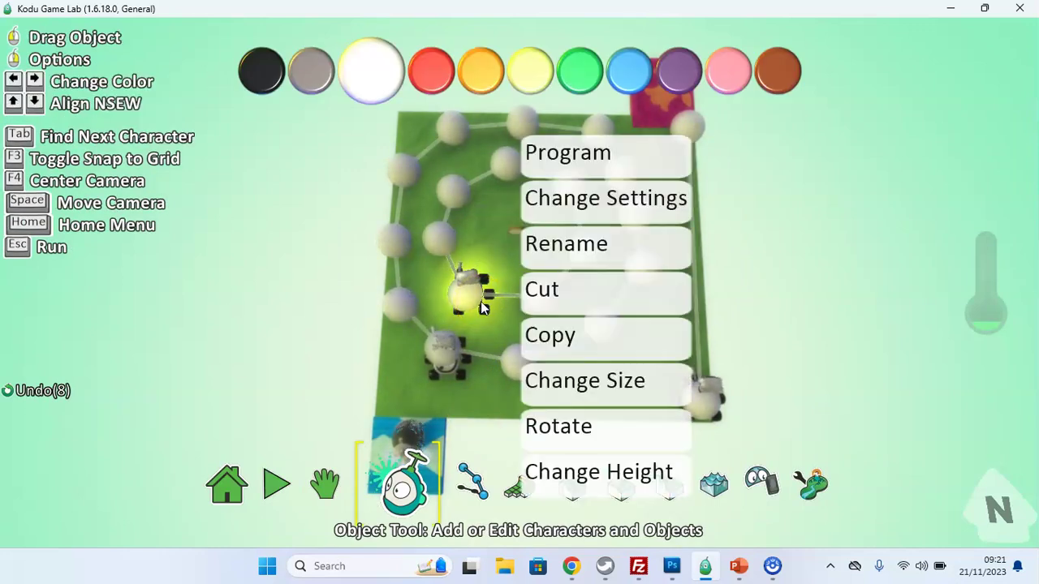
click(629, 200)
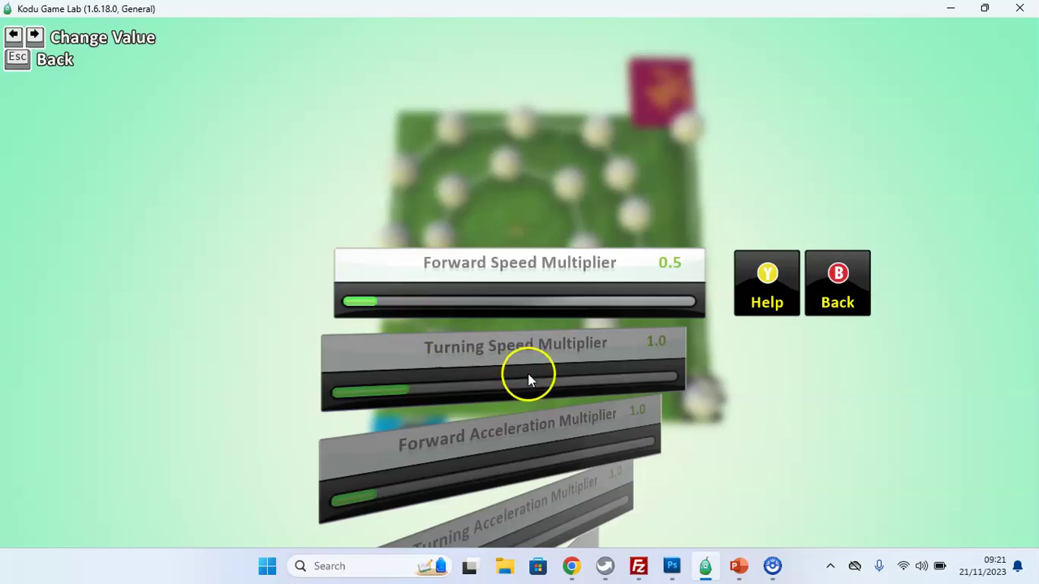
scroll(507, 410, up, 20)
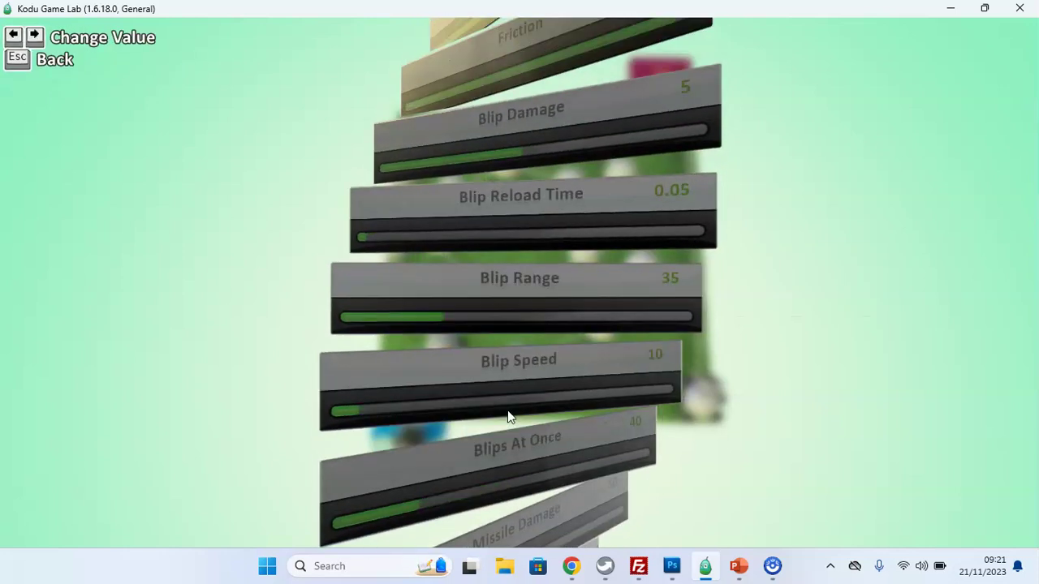
scroll(508, 413, down, 1)
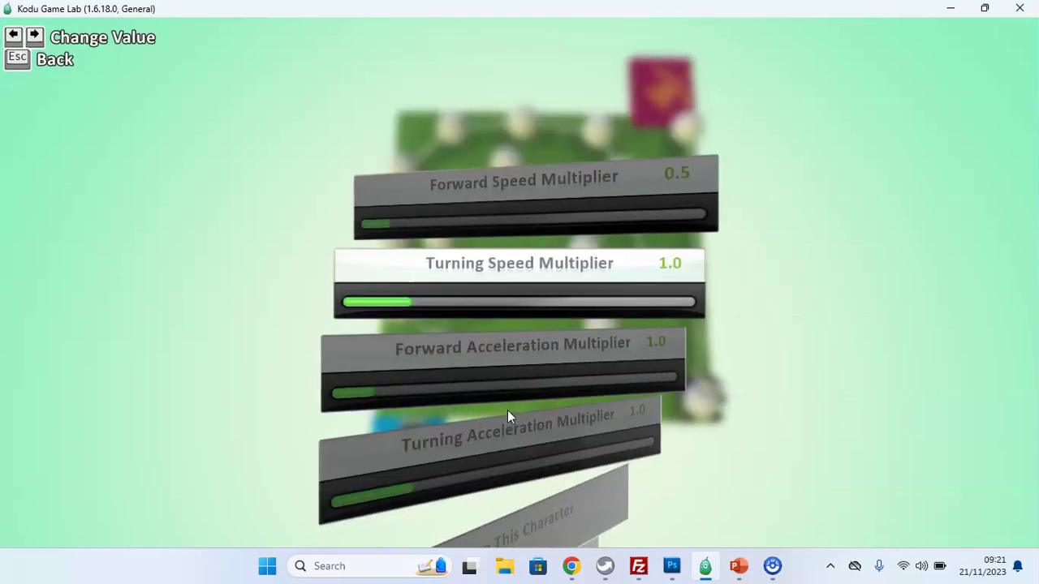
scroll(508, 410, up, 1)
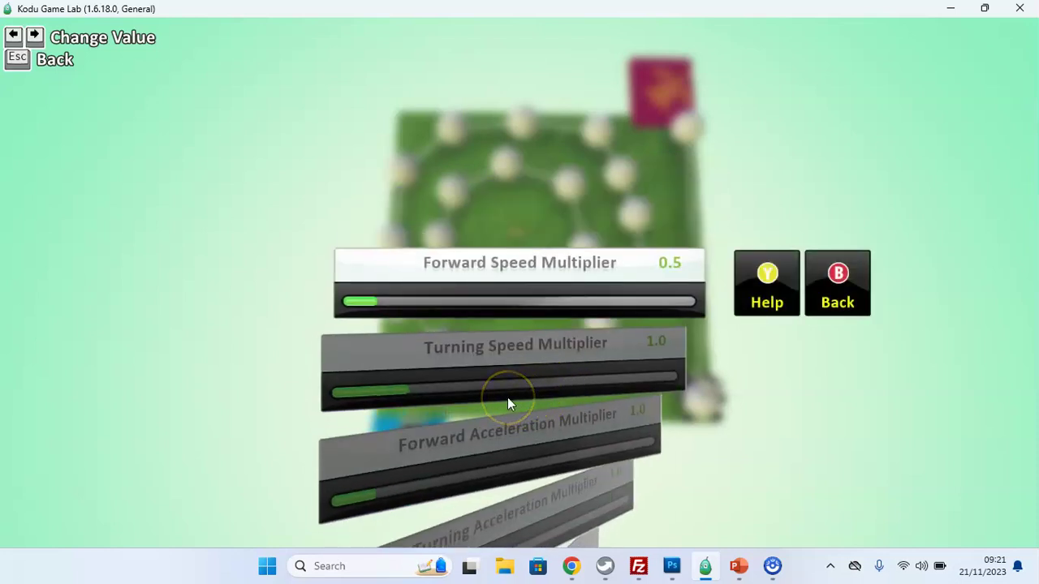
key(Escape)
key(Escape)
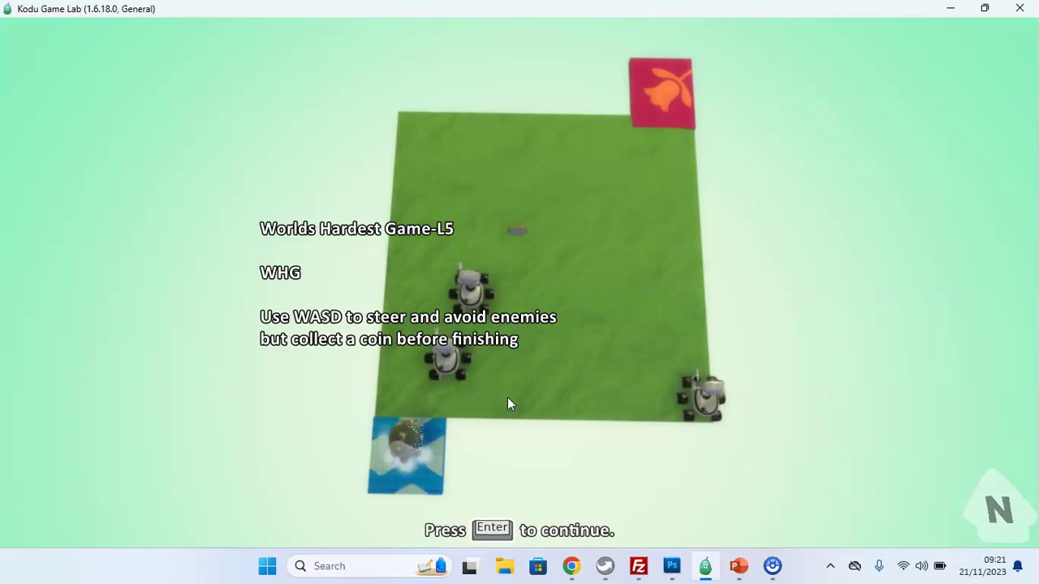
key(Return)
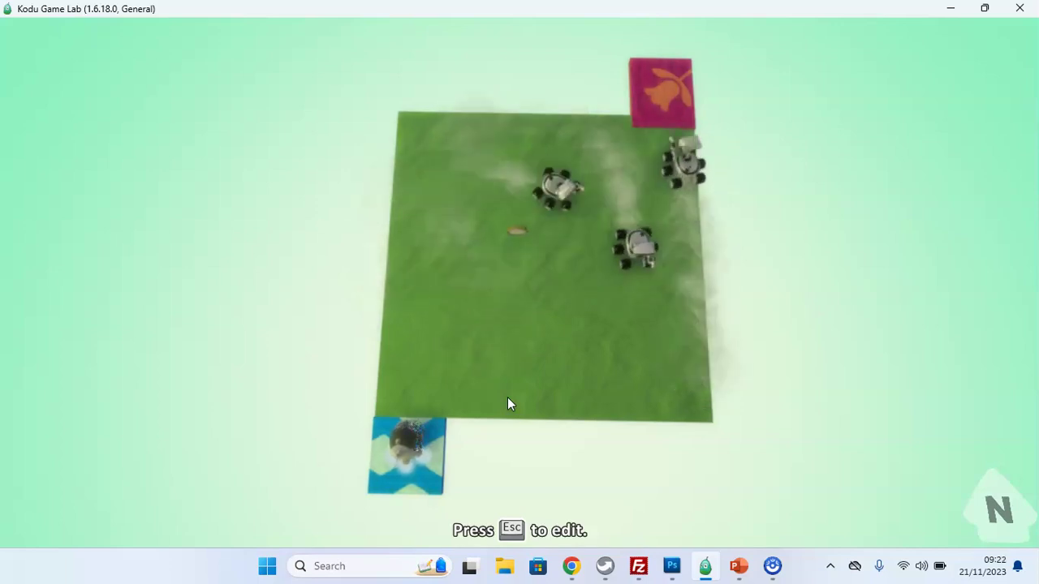
key(Escape)
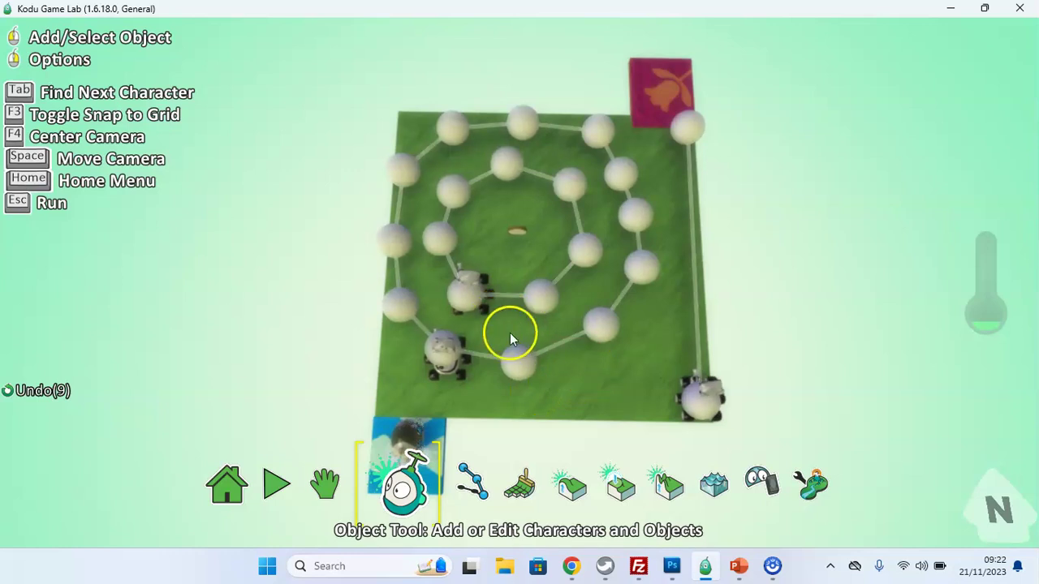
Lower the inner-ring rover's forward speed multiplier to 0.3 and test-run the level again.
right_click(469, 286)
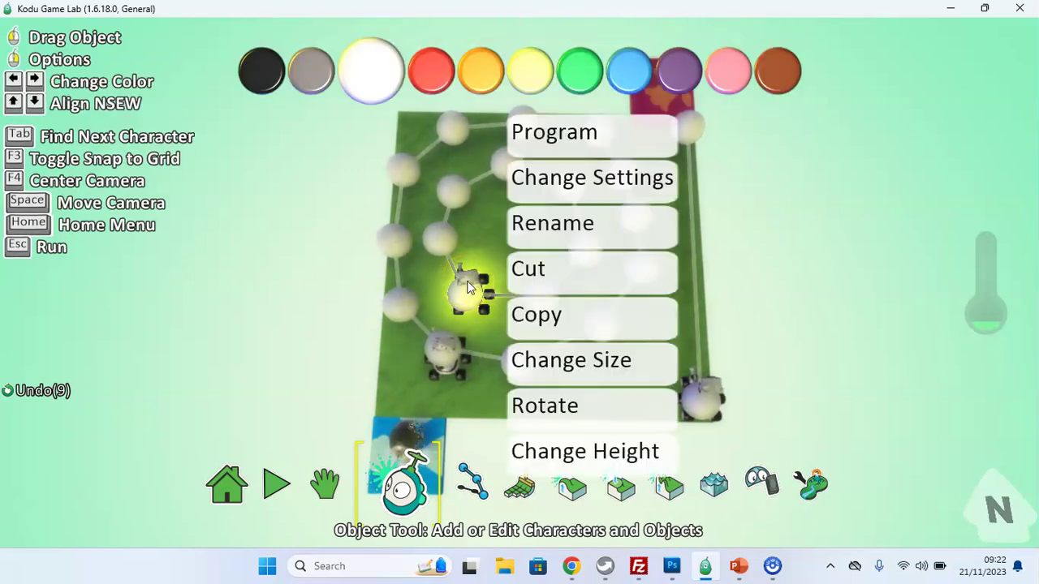
click(587, 175)
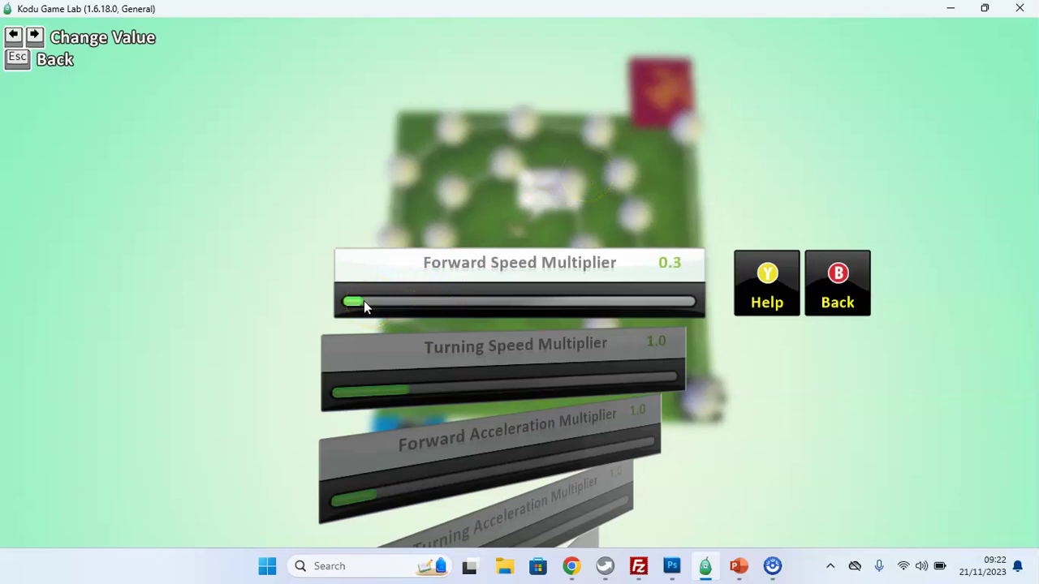
key(Escape)
key(Escape)
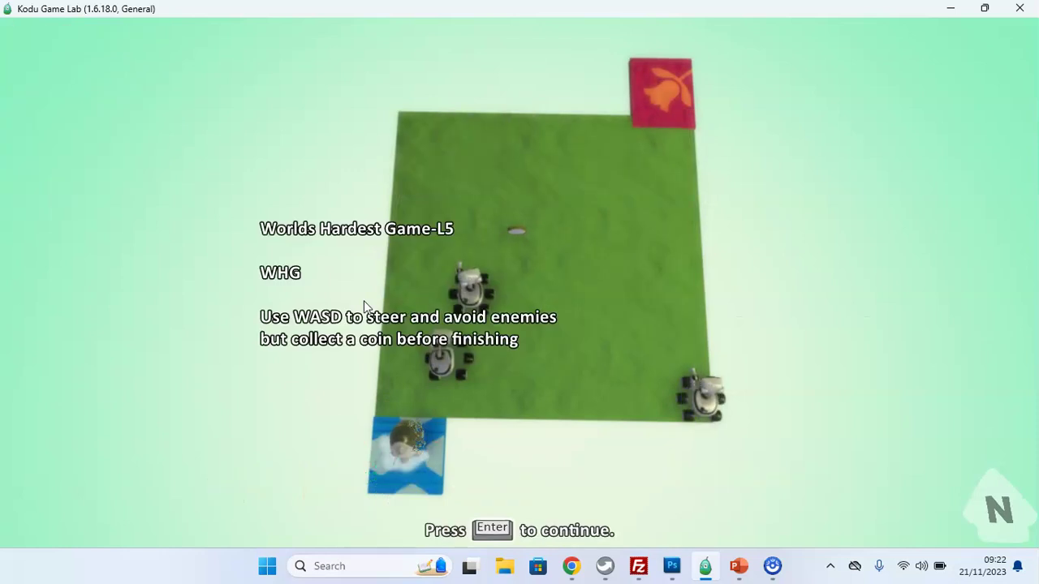
key(Return)
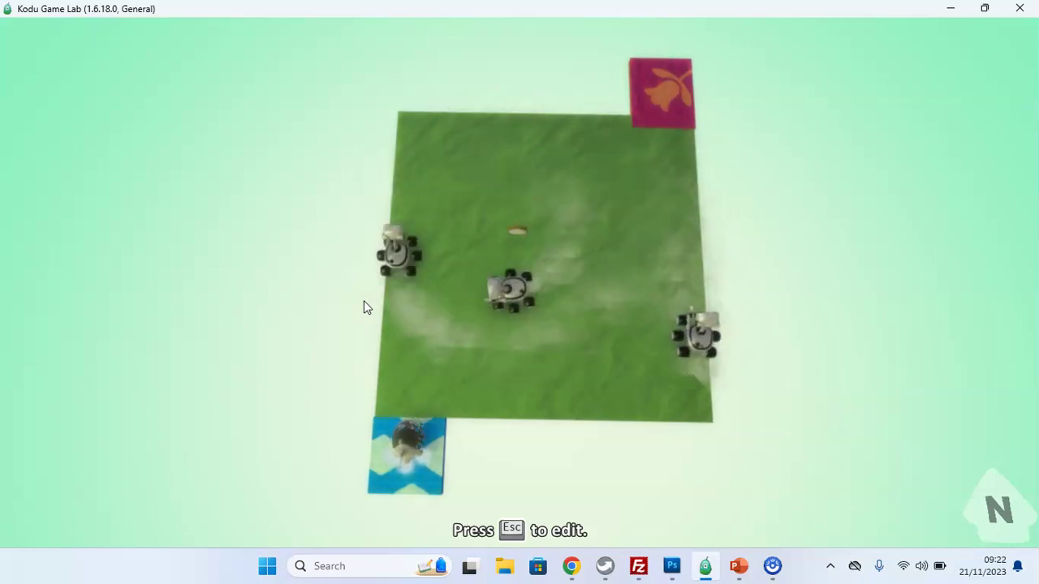
key(Escape)
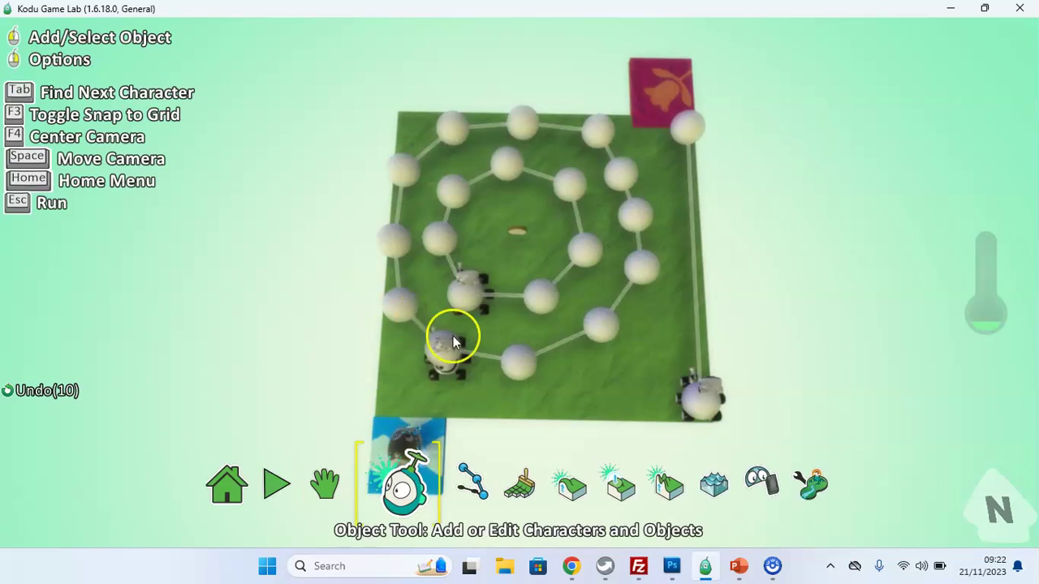
Set the outer-ring rover's forward speed multiplier to 0.9 and run the level to check the patrol timing.
mouse_move(458, 370)
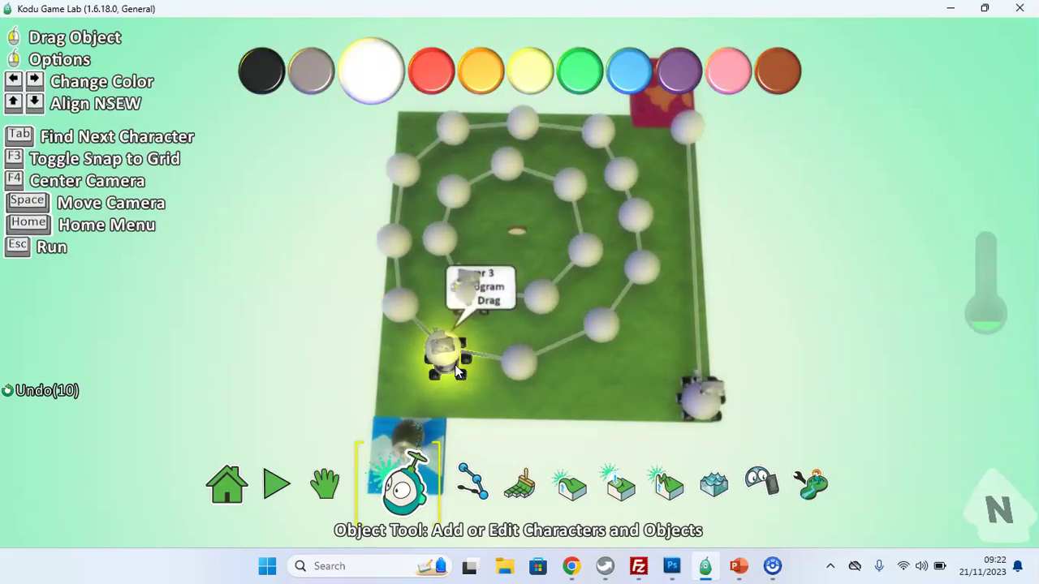
right_click(458, 370)
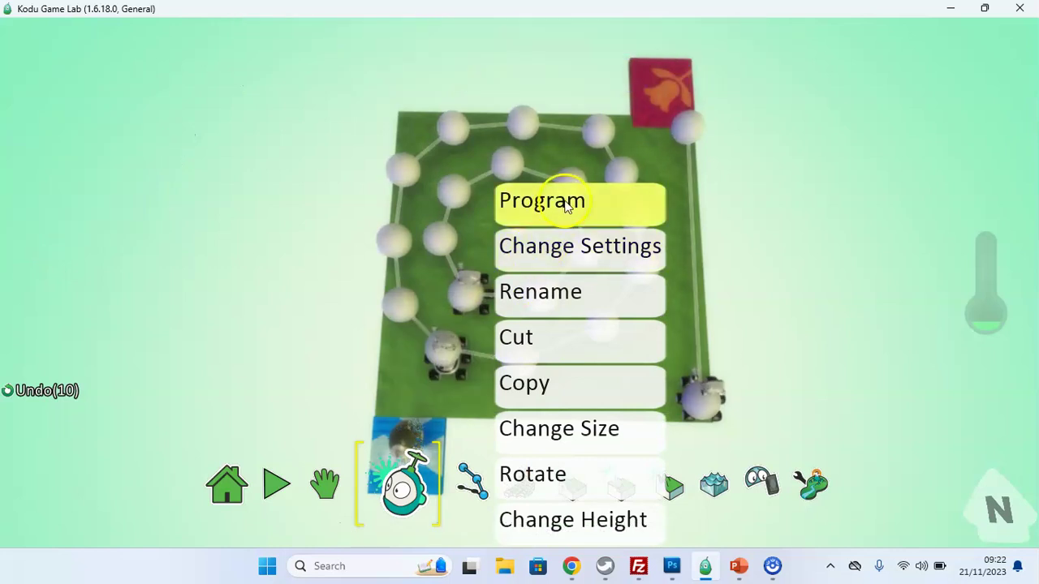
click(552, 254)
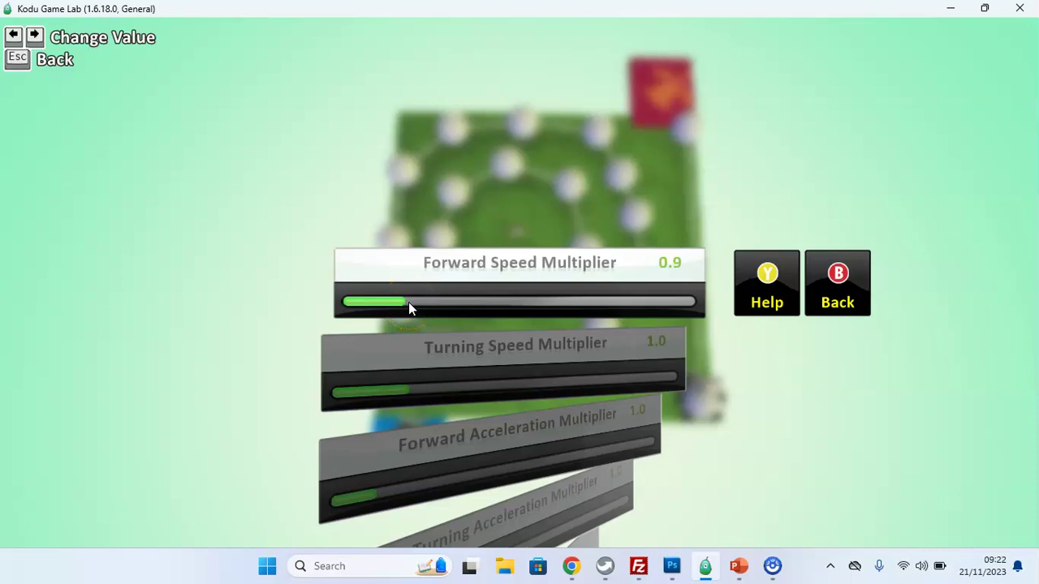
key(Escape)
key(Escape)
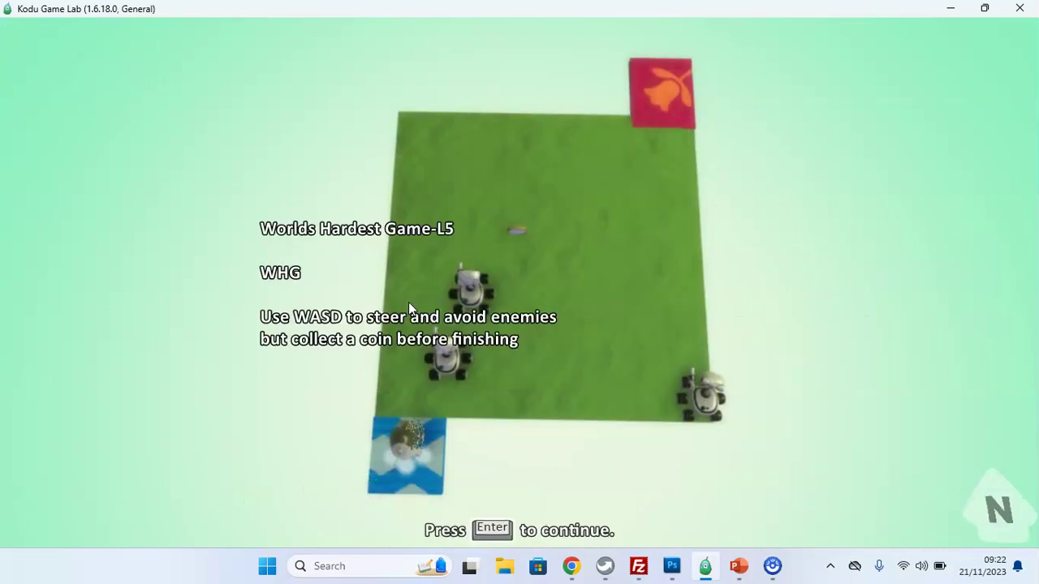
key(Return)
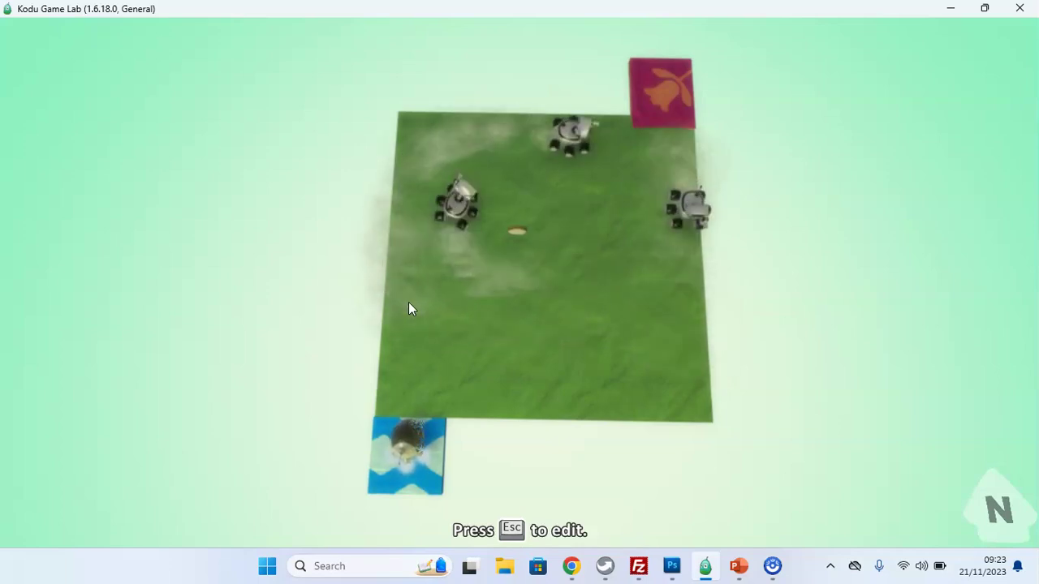
key(Escape)
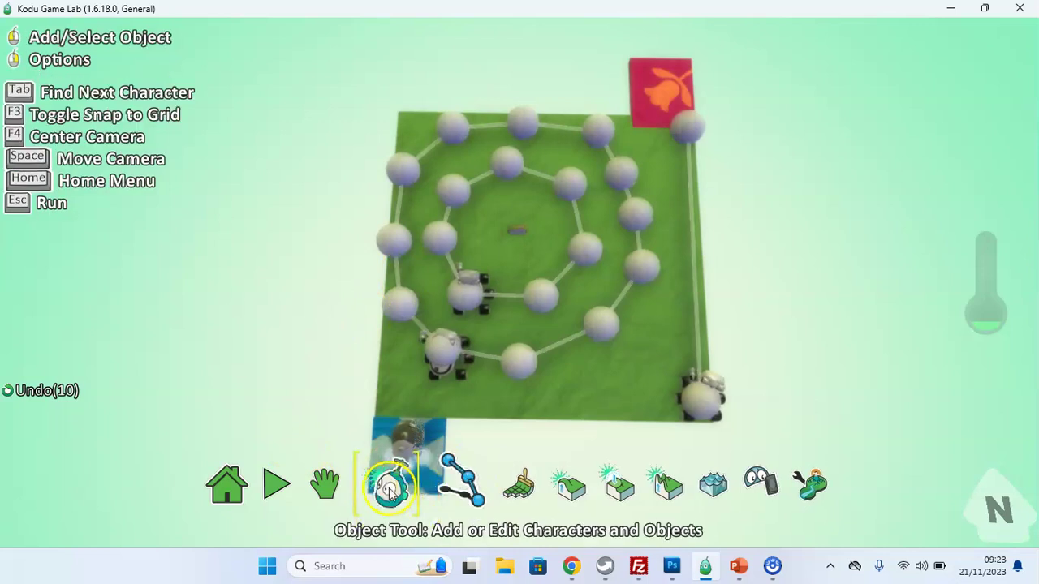
Add a second coin near the southeast corner of the grass field, just west of the patrolling rover's start.
click(632, 392)
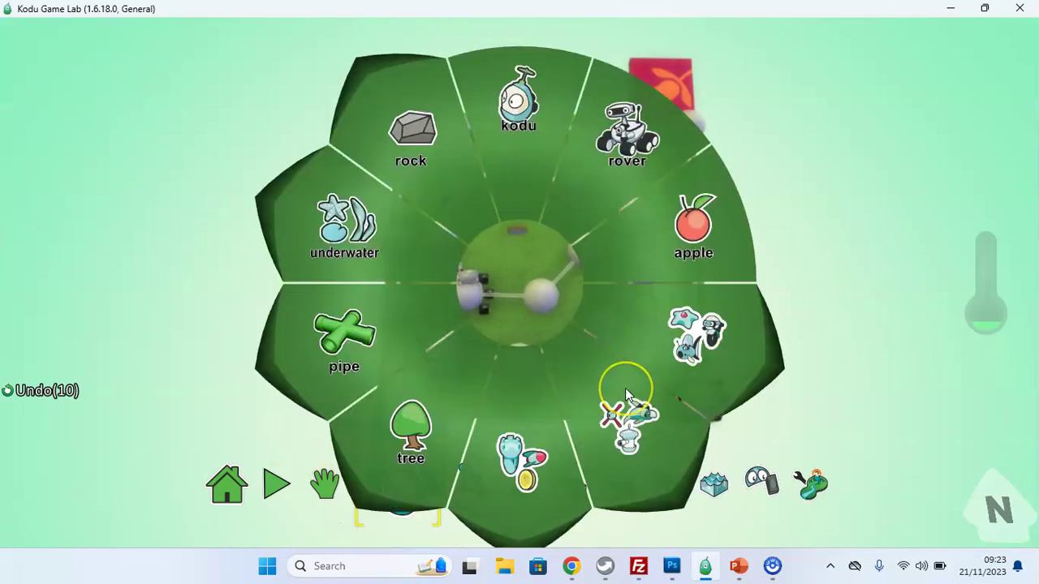
click(546, 485)
click(715, 215)
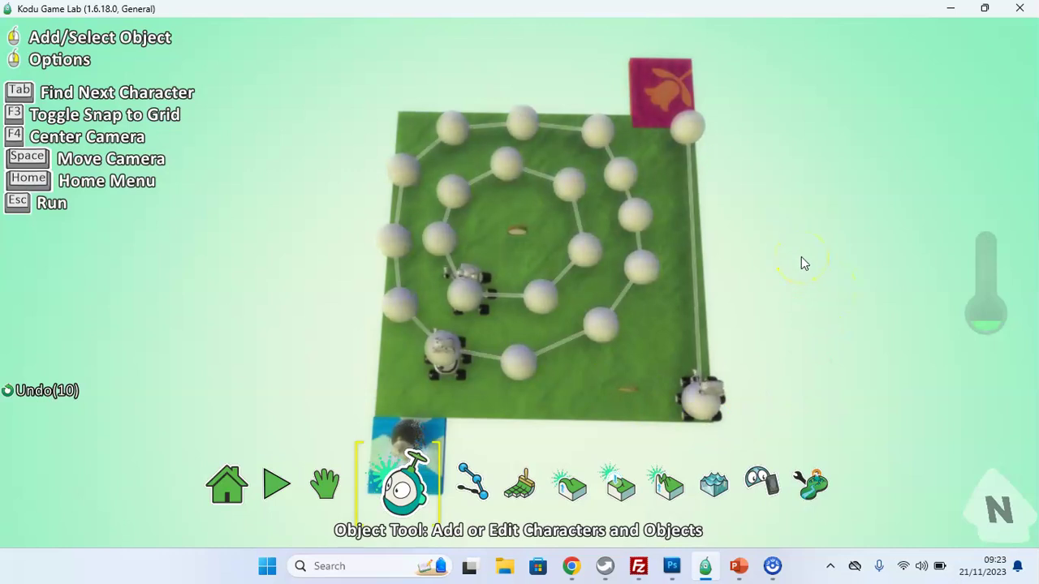
Add a fifth rule to Kodu's program that always scores 1 point on the yellow score.
drag(456, 380, 410, 422)
right_click(412, 418)
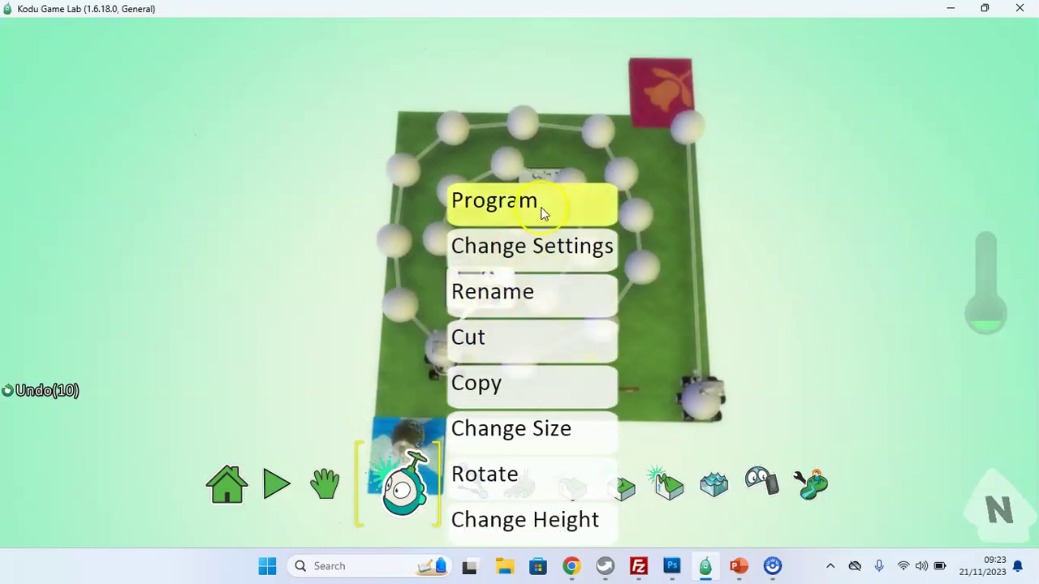
click(540, 204)
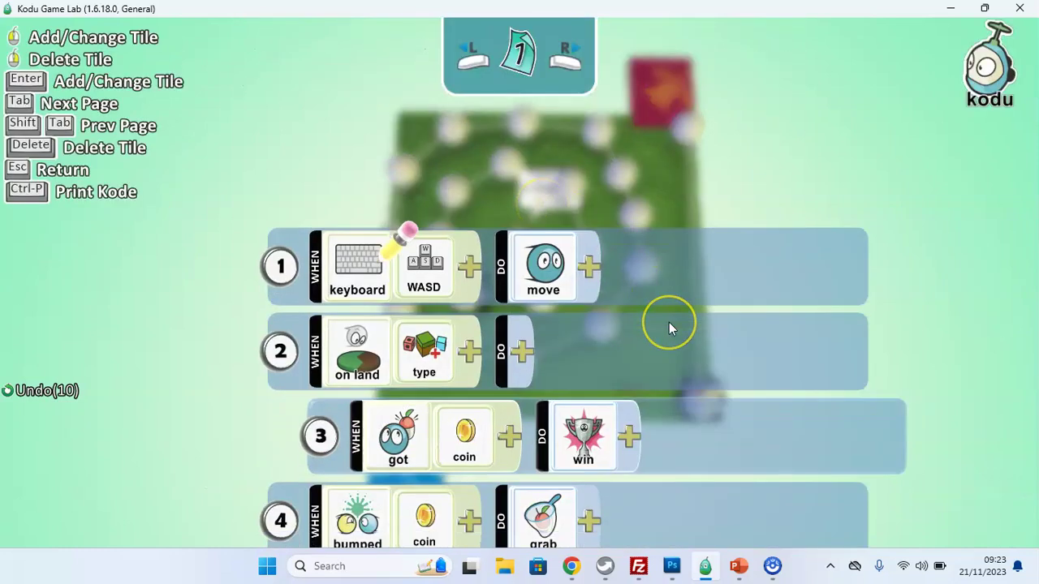
scroll(668, 322, down, 4)
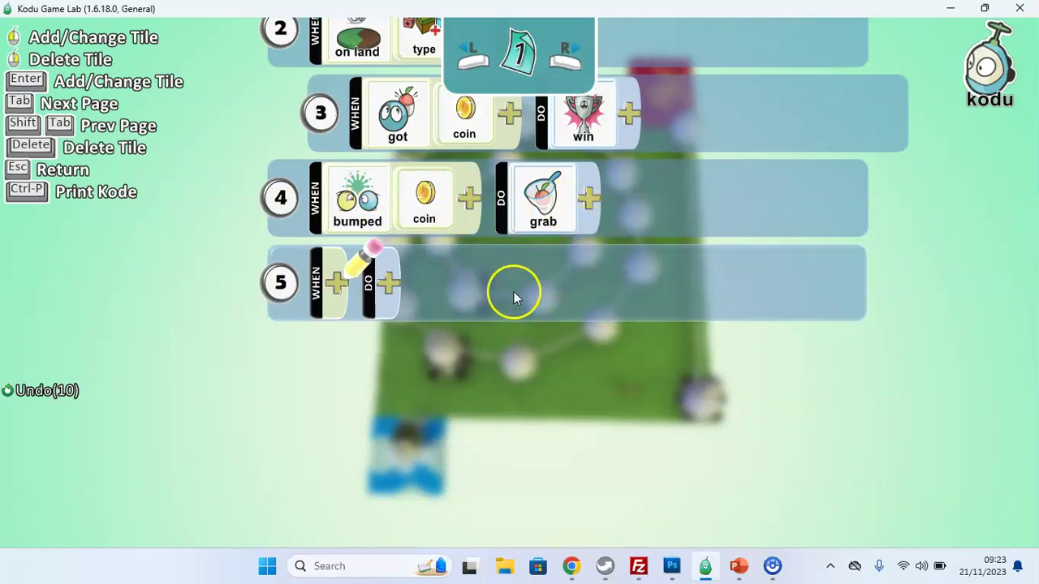
click(394, 287)
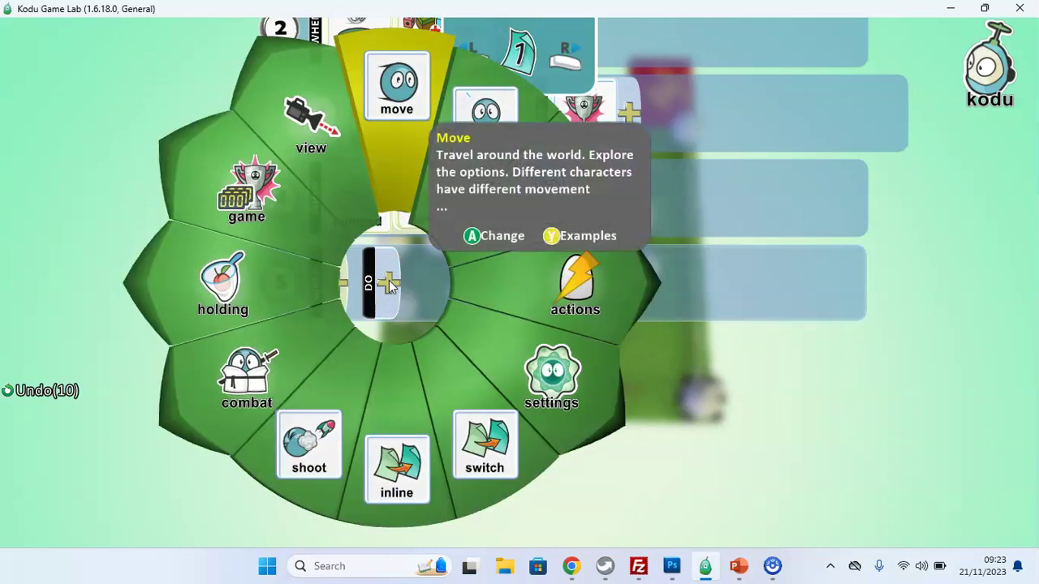
click(254, 213)
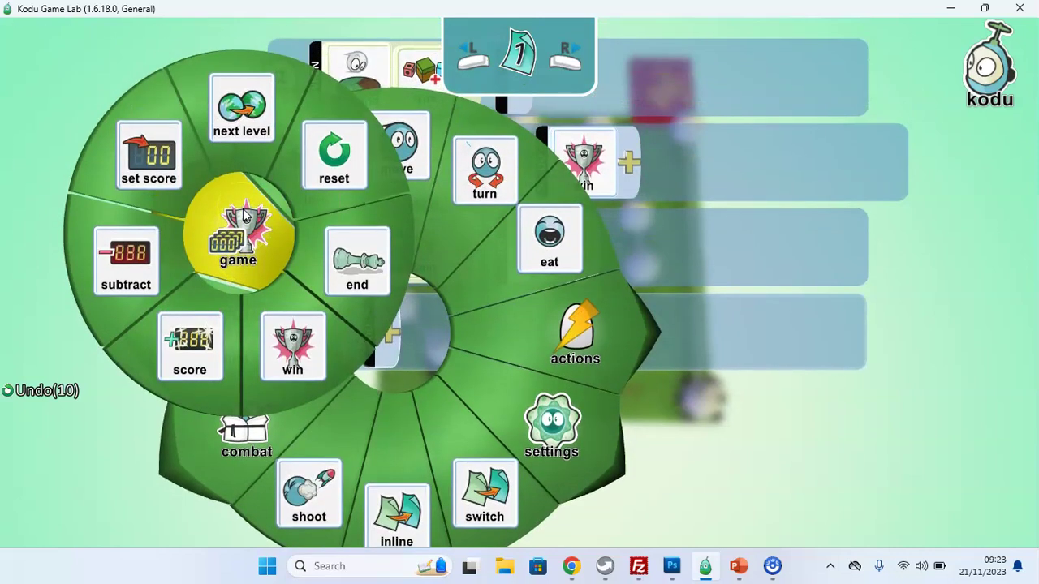
click(186, 344)
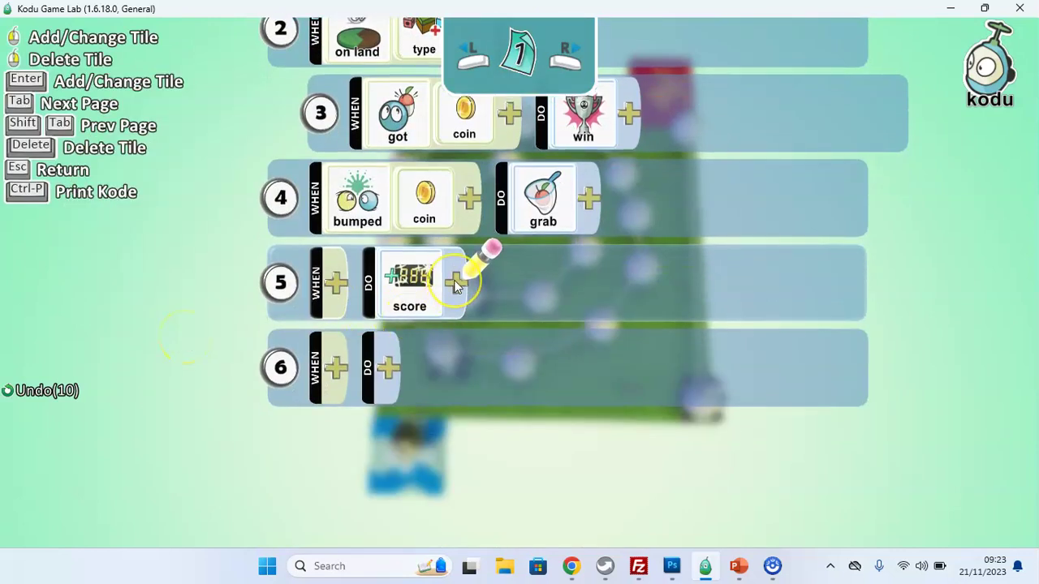
click(457, 284)
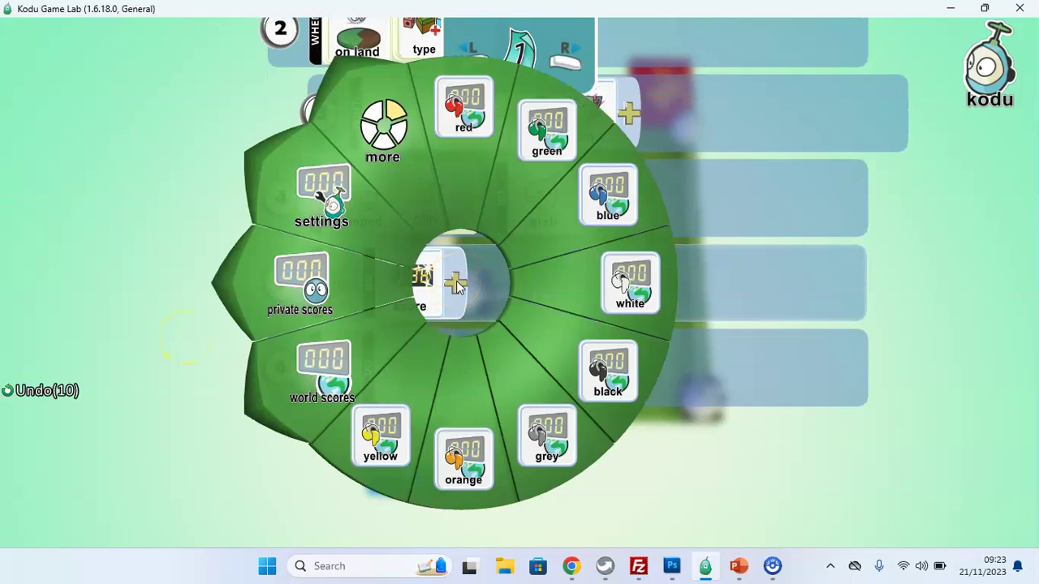
click(378, 446)
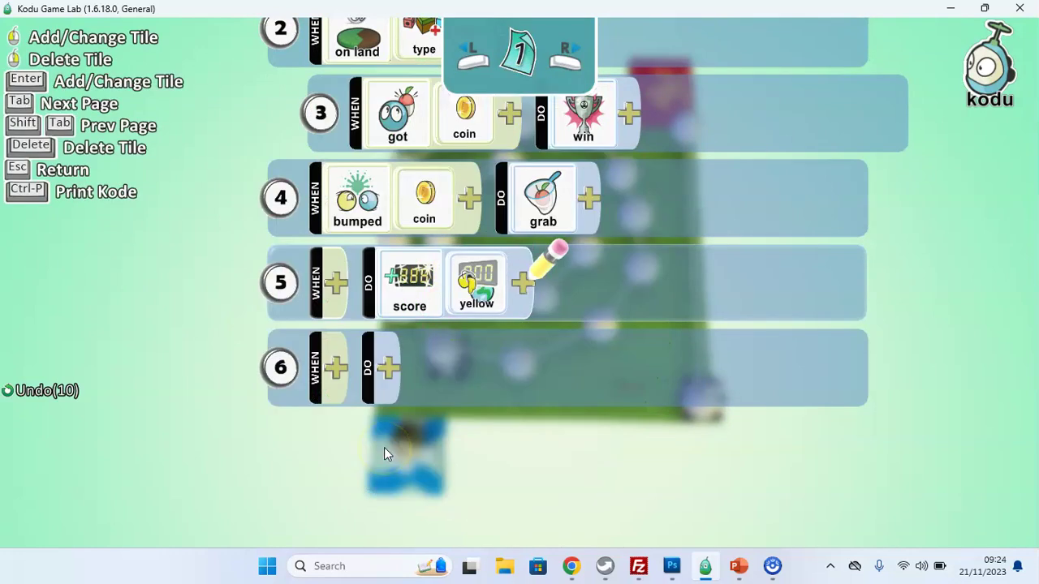
click(525, 284)
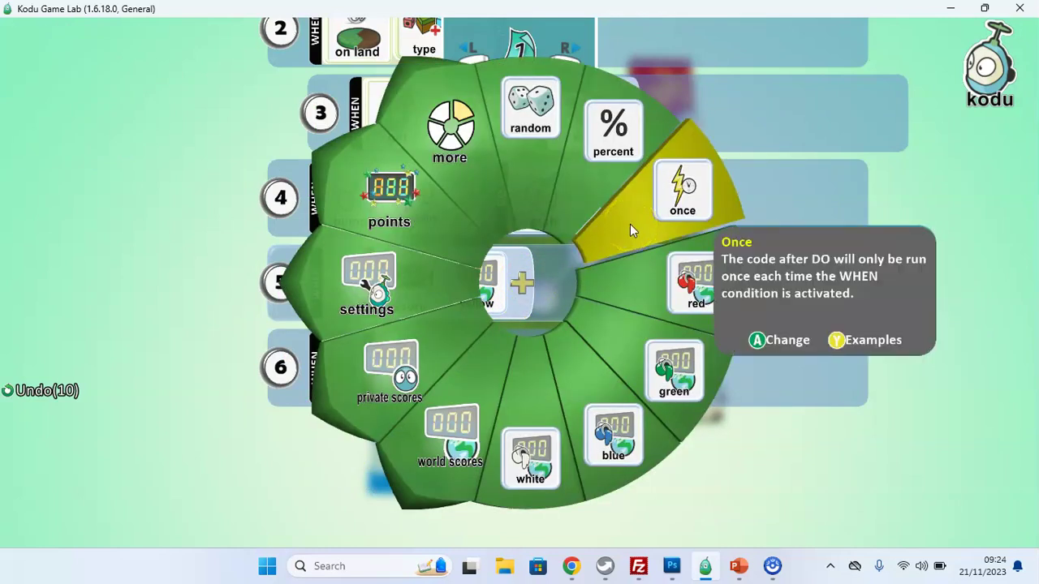
click(409, 215)
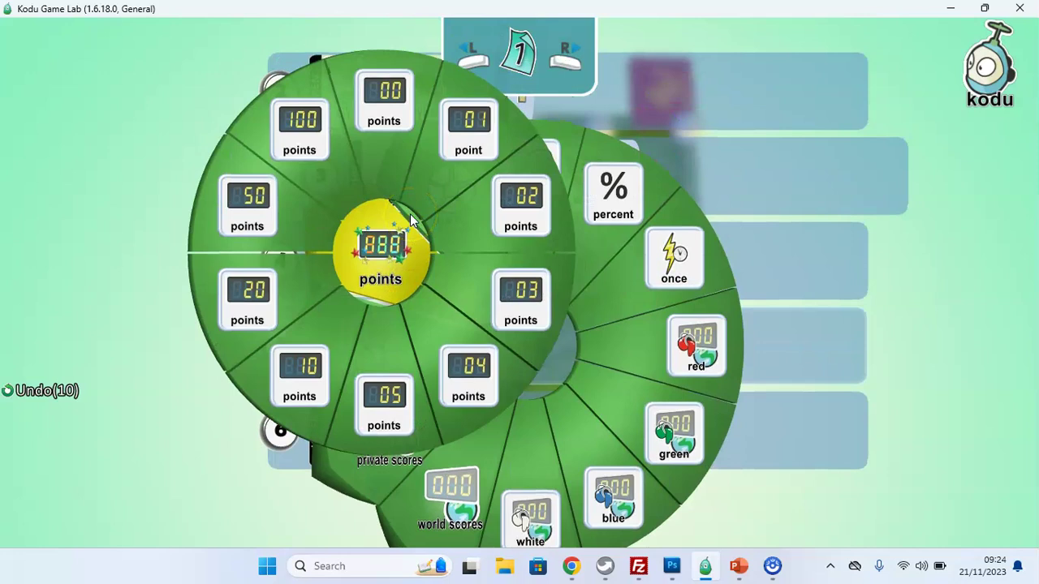
click(454, 157)
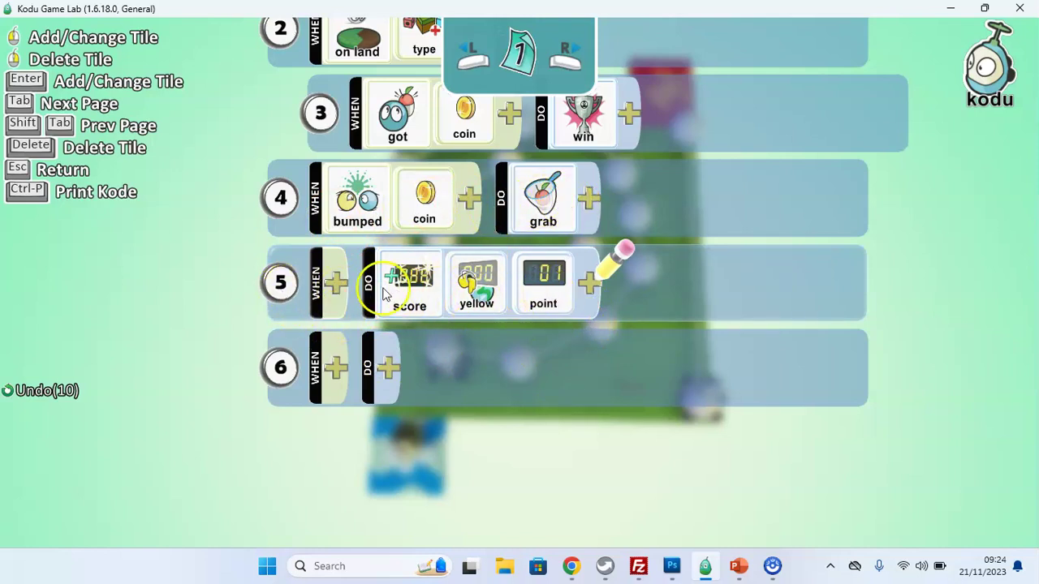
mouse_move(553, 392)
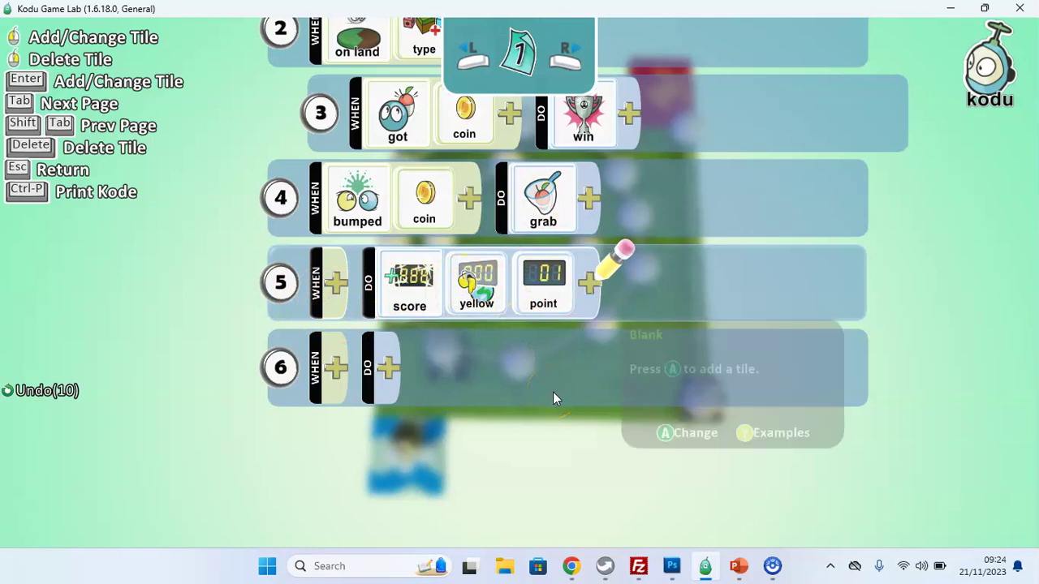
key(Escape)
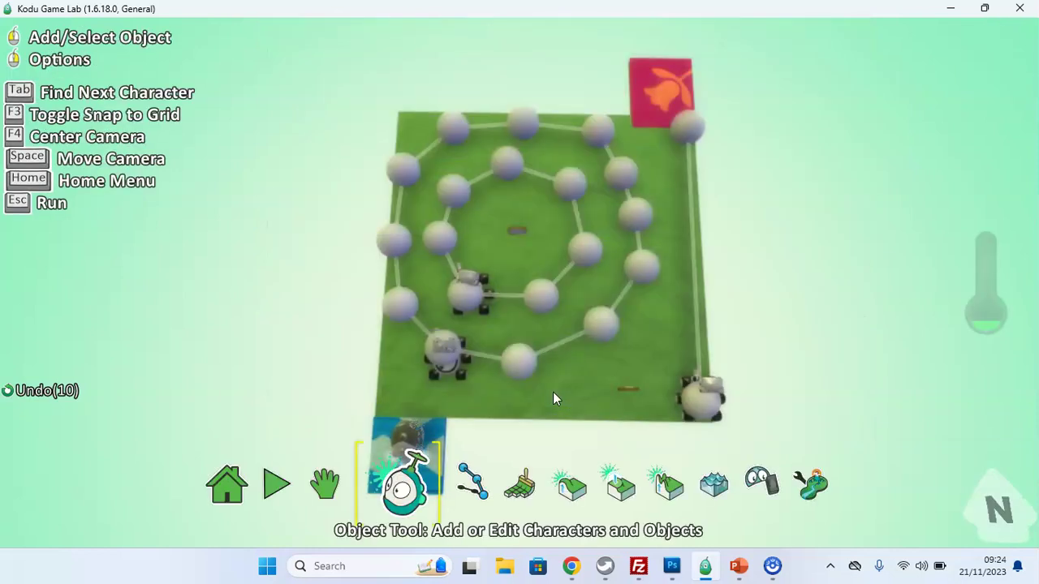
Run the level to check the new scoring rule, and return to editing.
key(Escape)
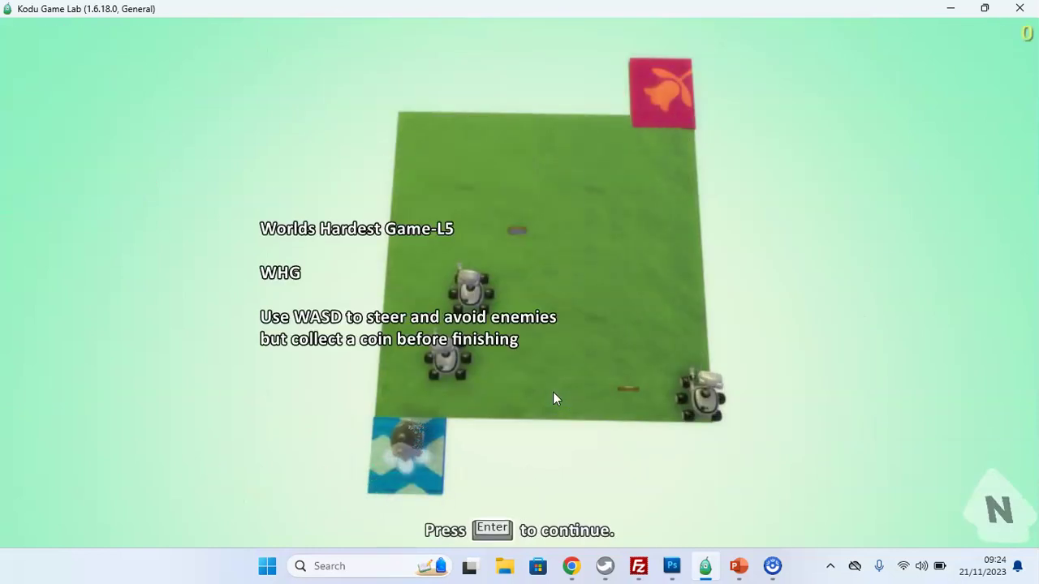
key(Return)
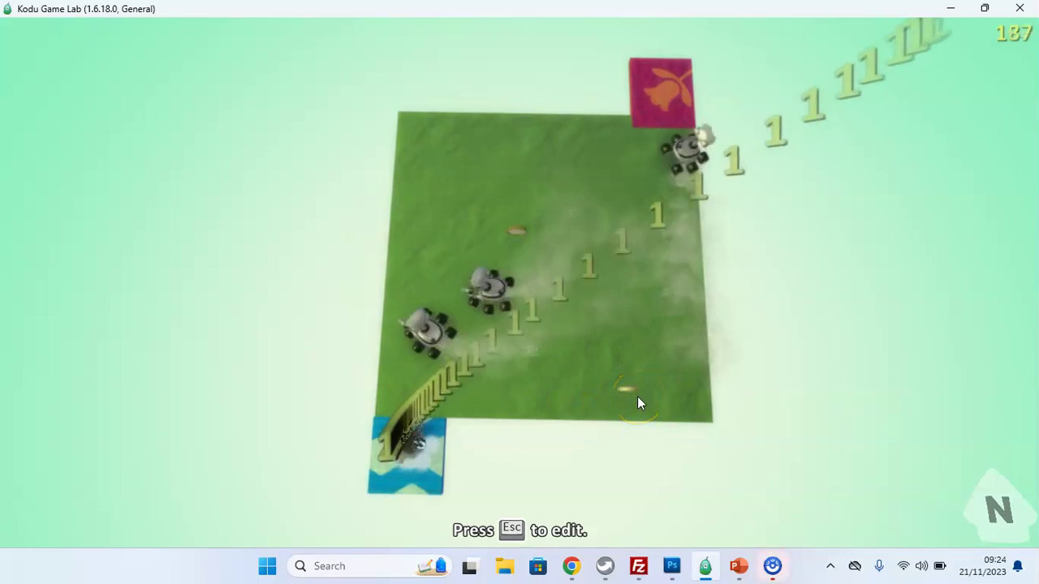
key(Escape)
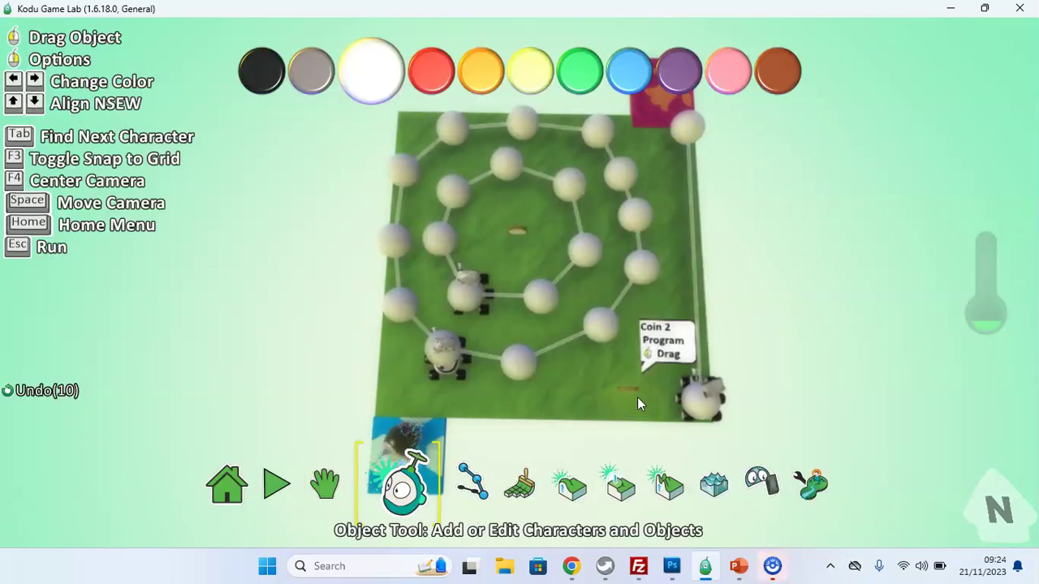
Indent Kodu's yellow score rule beneath the bumped-coin grab rule so that it depends on it.
right_click(417, 359)
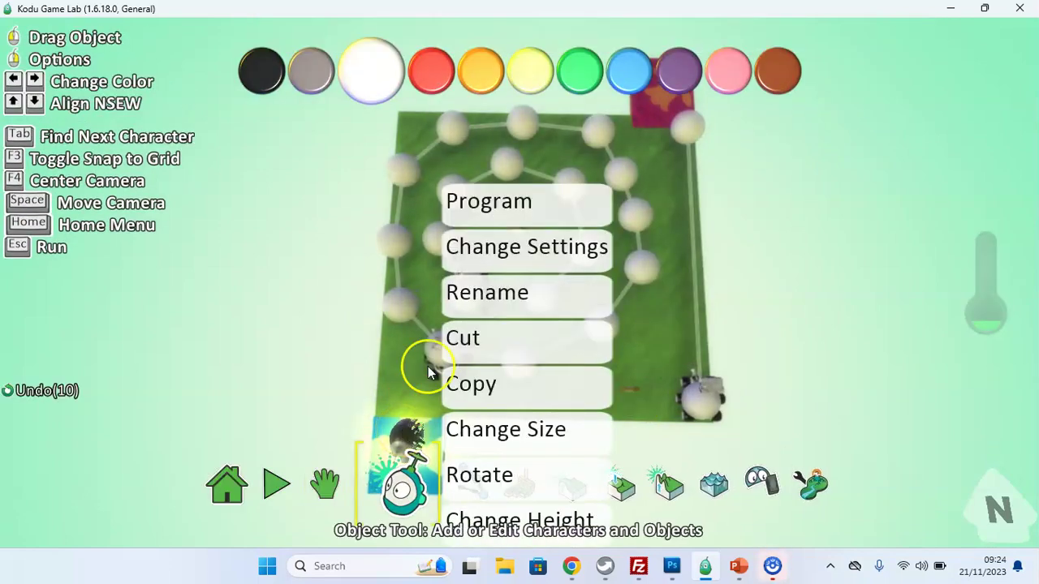
click(508, 212)
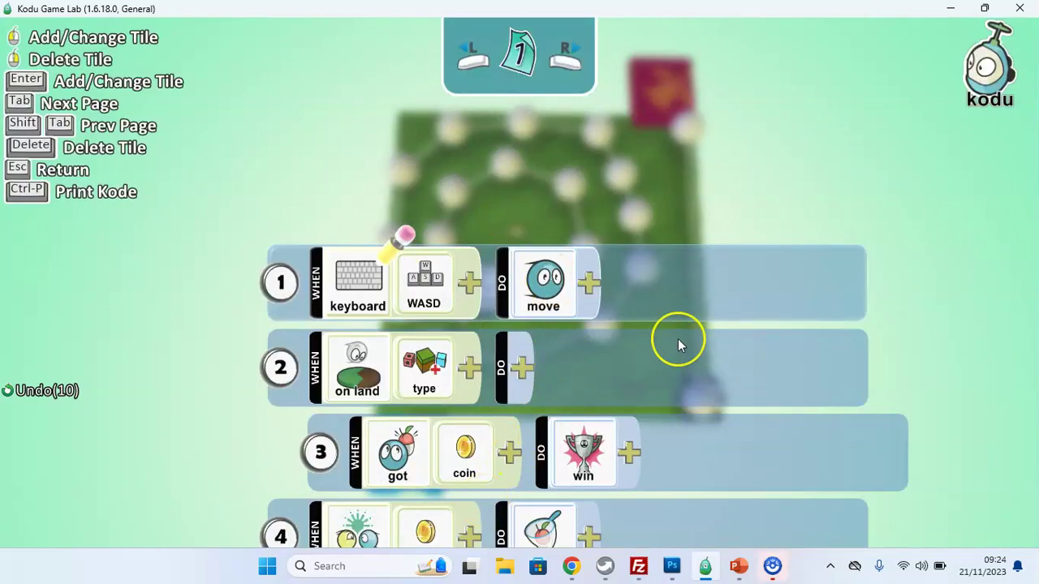
scroll(679, 344, down, 5)
scroll(678, 344, up, 4)
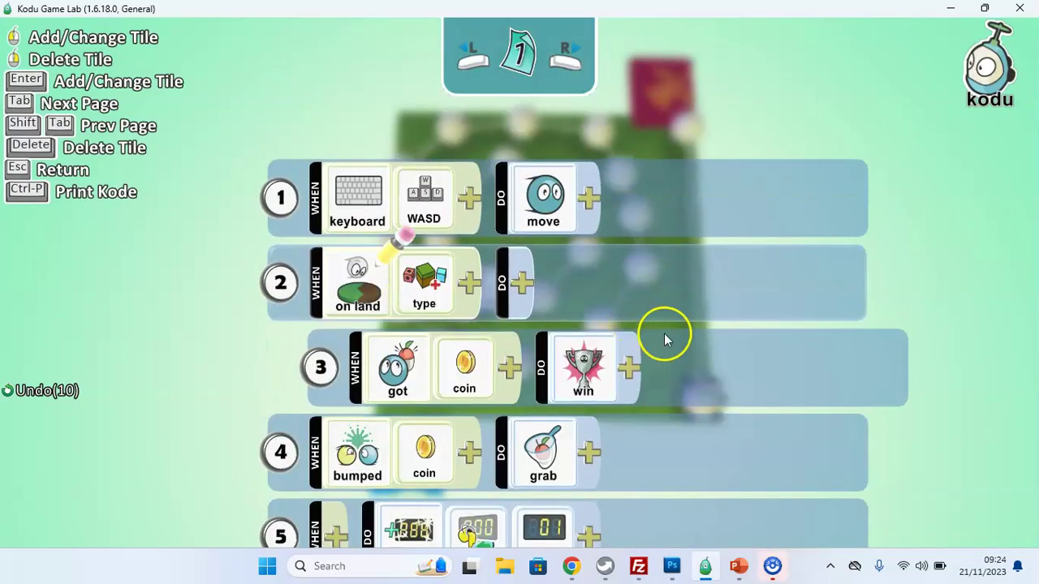
scroll(685, 348, down, 4)
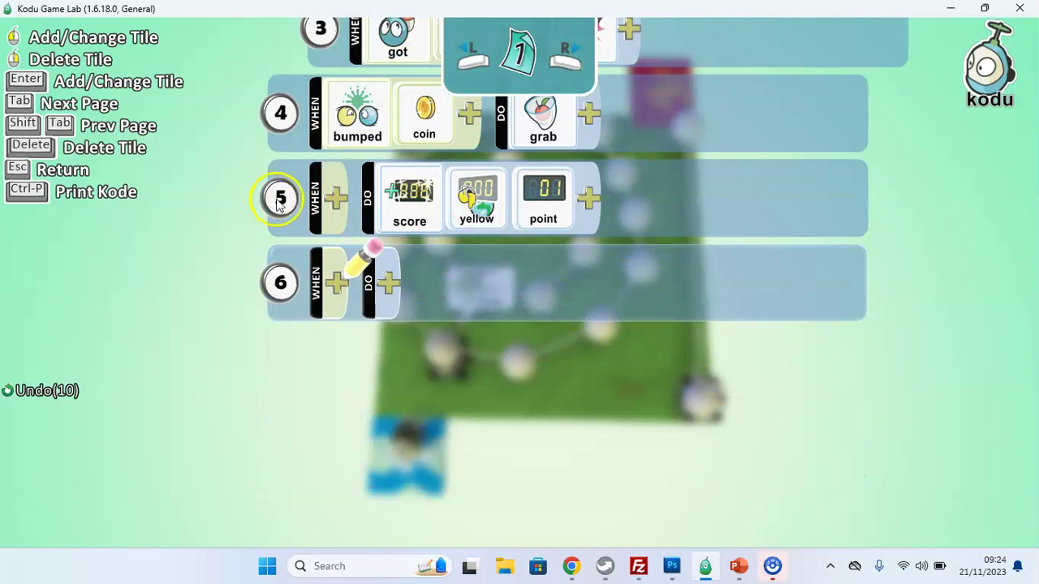
scroll(279, 202, up, 1)
drag(280, 284, 366, 284)
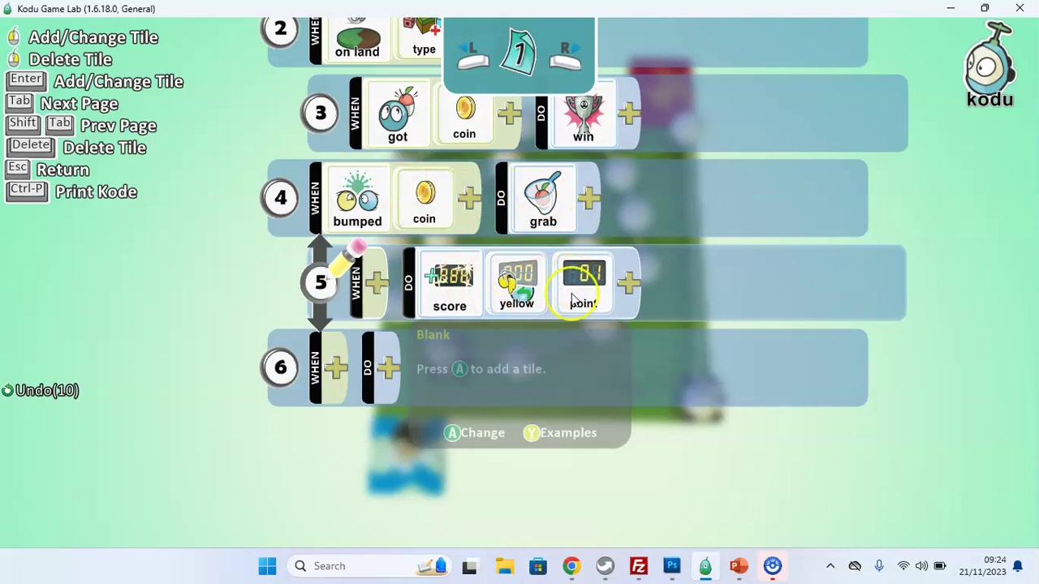
key(Escape)
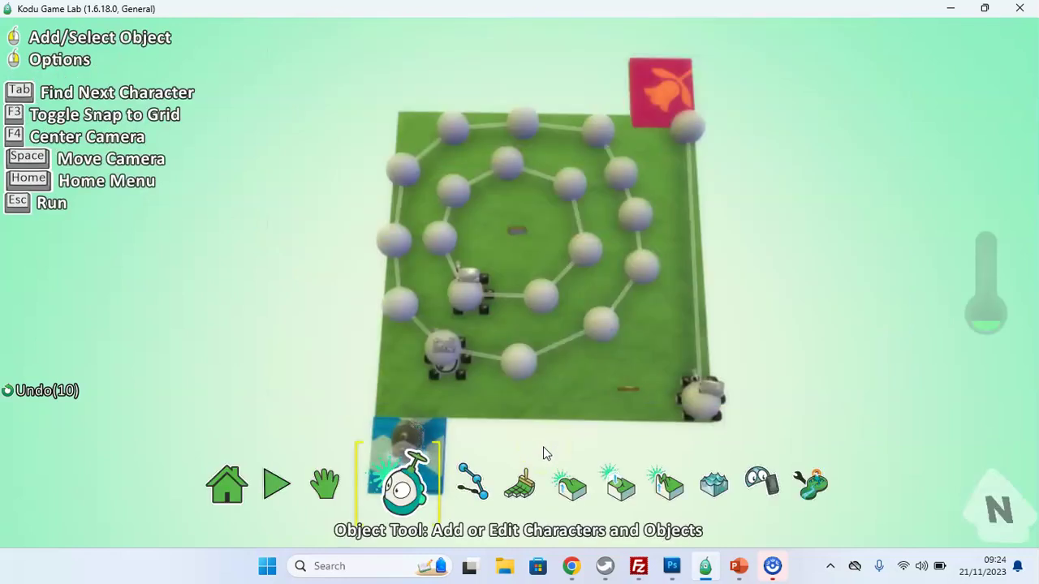
Test-run the level twice to check coin collection and scoring among the rovers, and return to editing.
key(Escape)
key(Return)
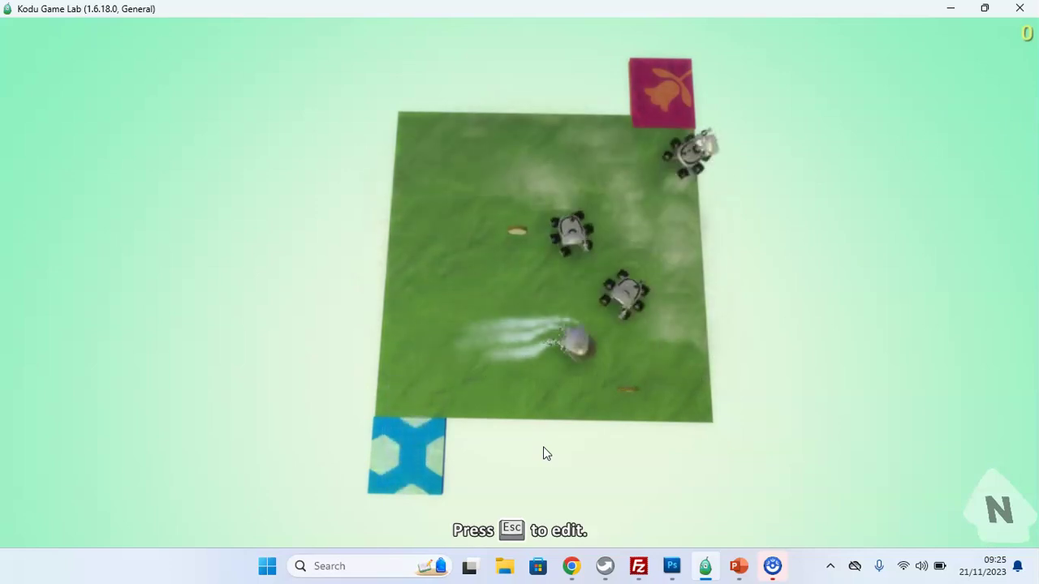
key(Escape)
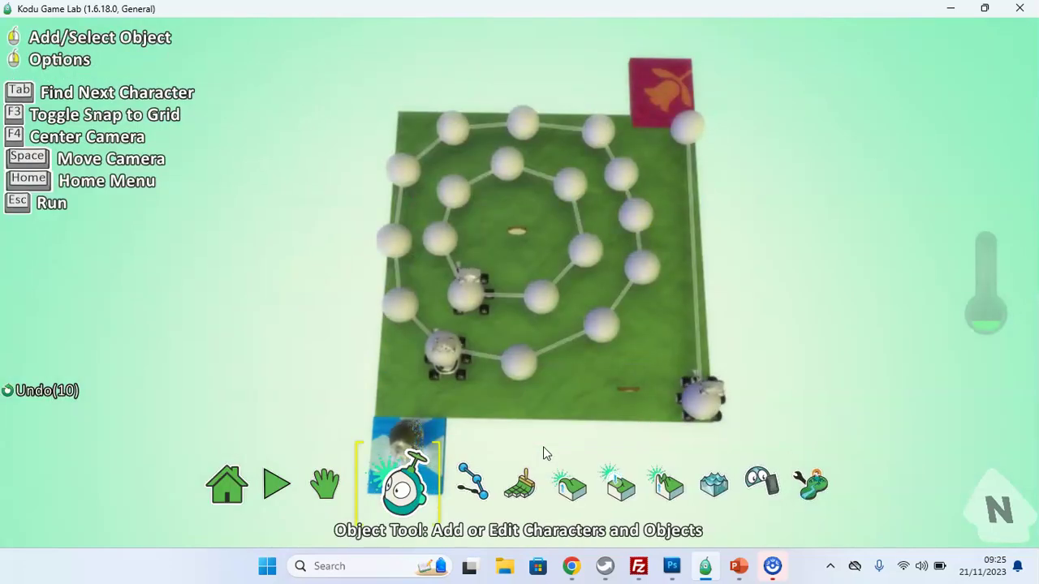
key(Escape)
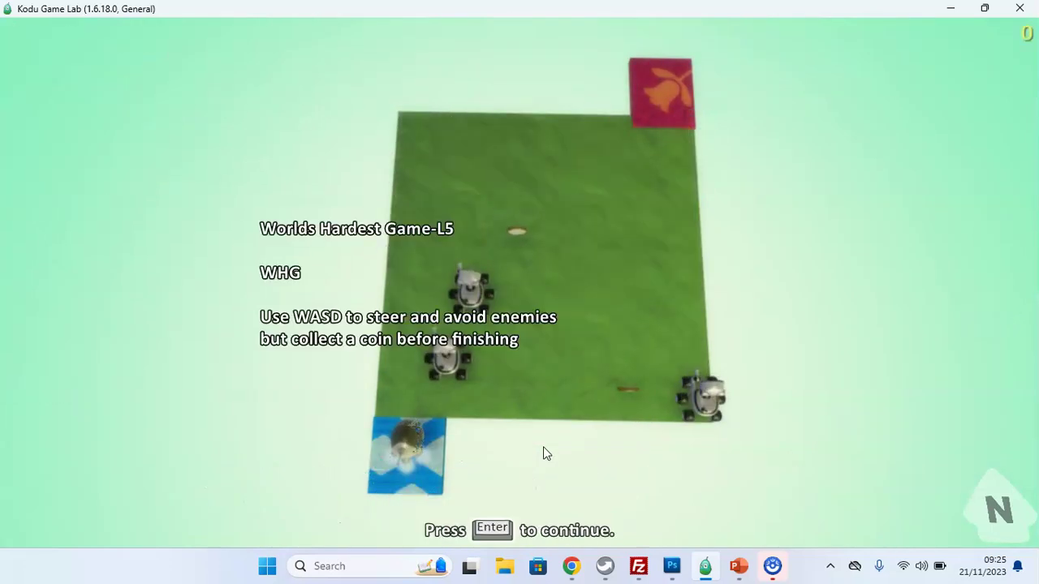
key(Return)
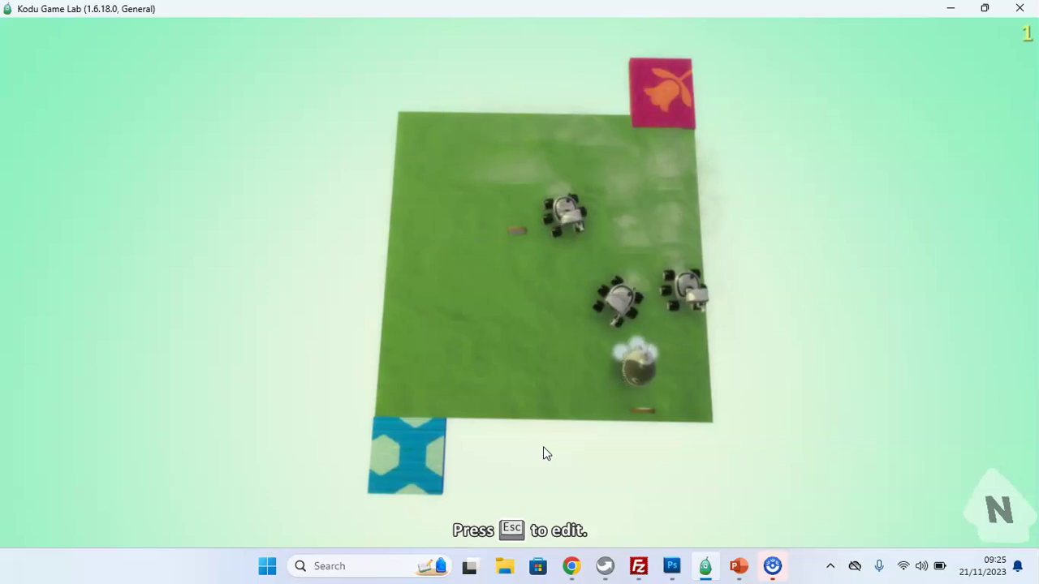
key(Escape)
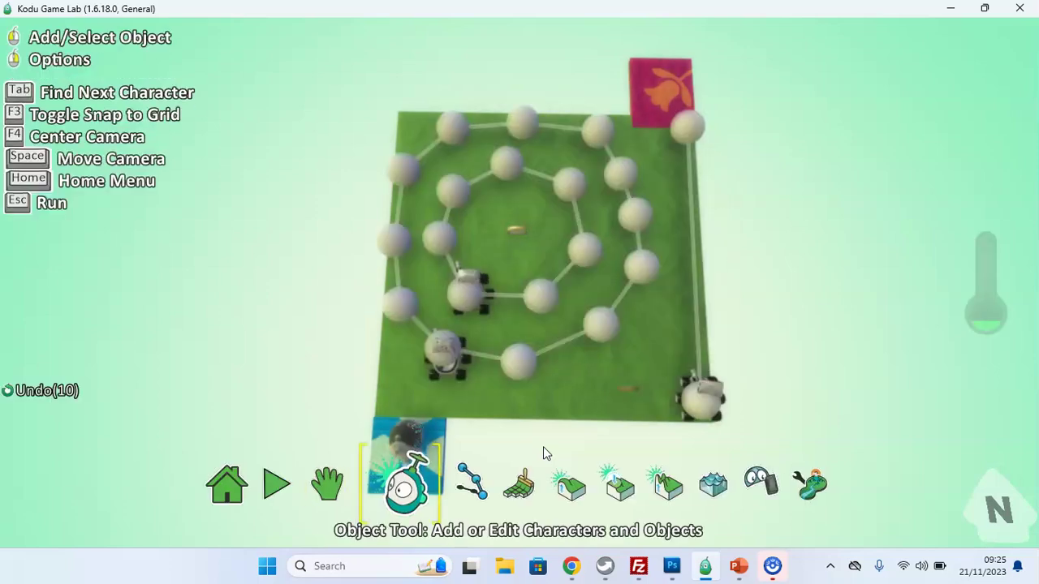
In Kodu's program, replace the got-coin condition of the third rule, which triggers the win, with a scored condition.
right_click(408, 437)
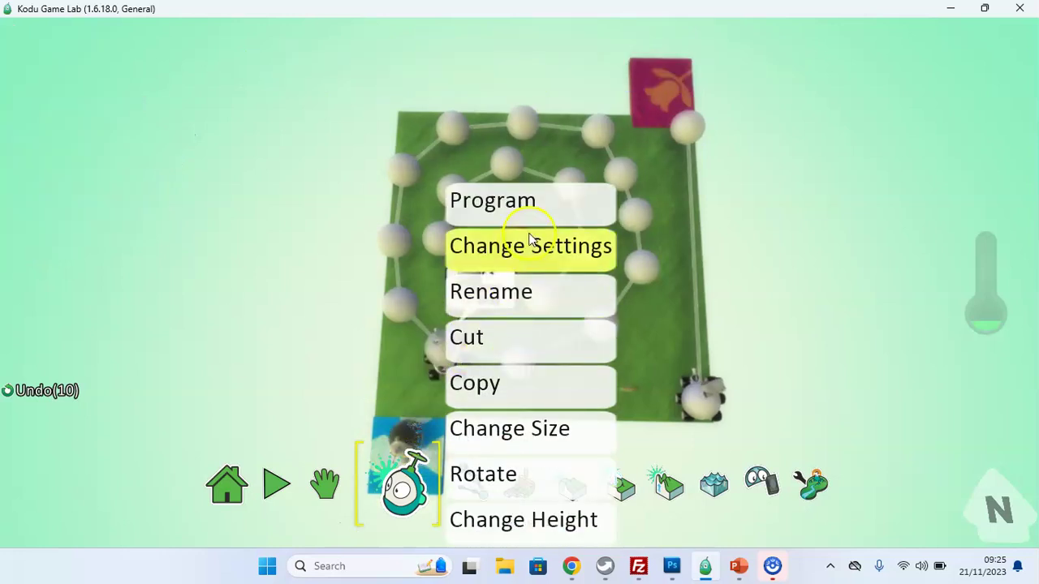
click(536, 204)
scroll(659, 345, down, 5)
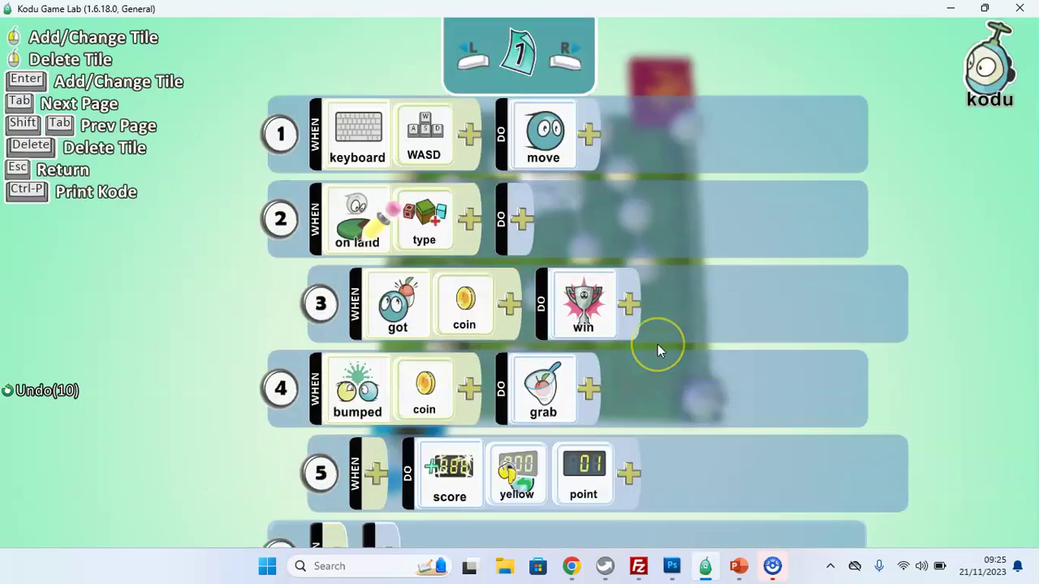
scroll(658, 345, up, 6)
scroll(658, 345, down, 2)
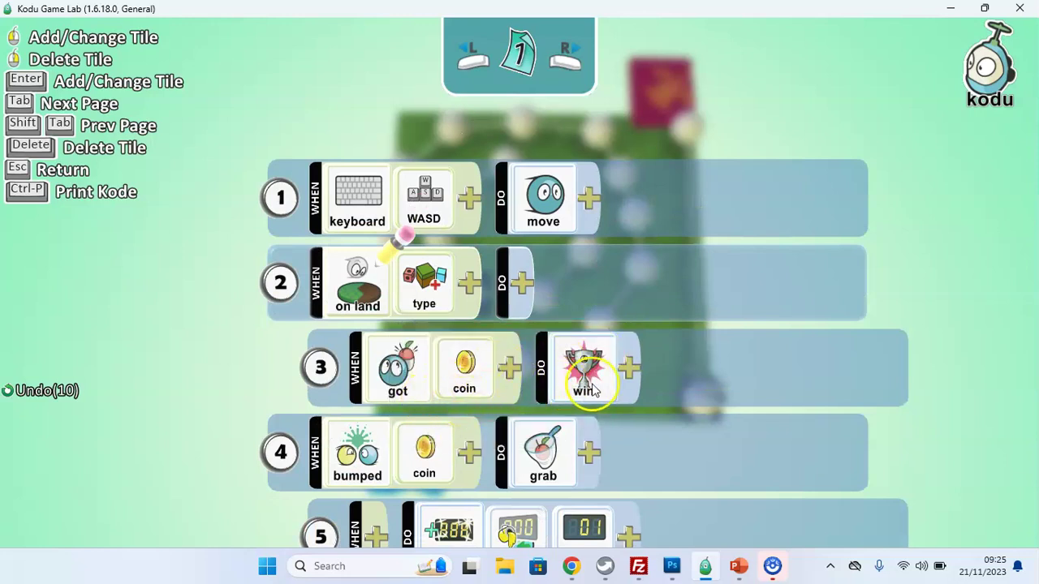
scroll(398, 377, down, 1)
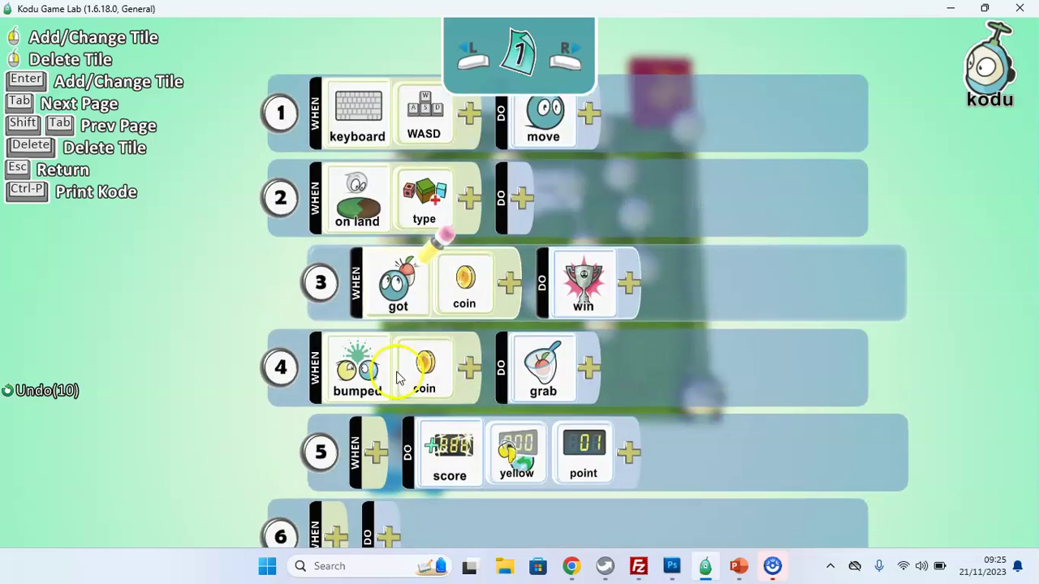
click(399, 290)
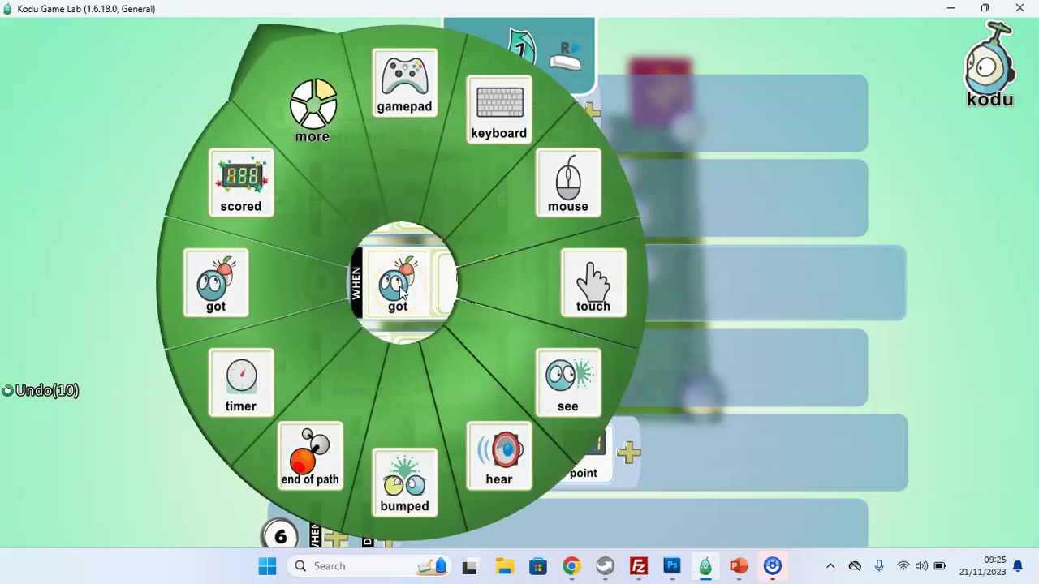
click(266, 208)
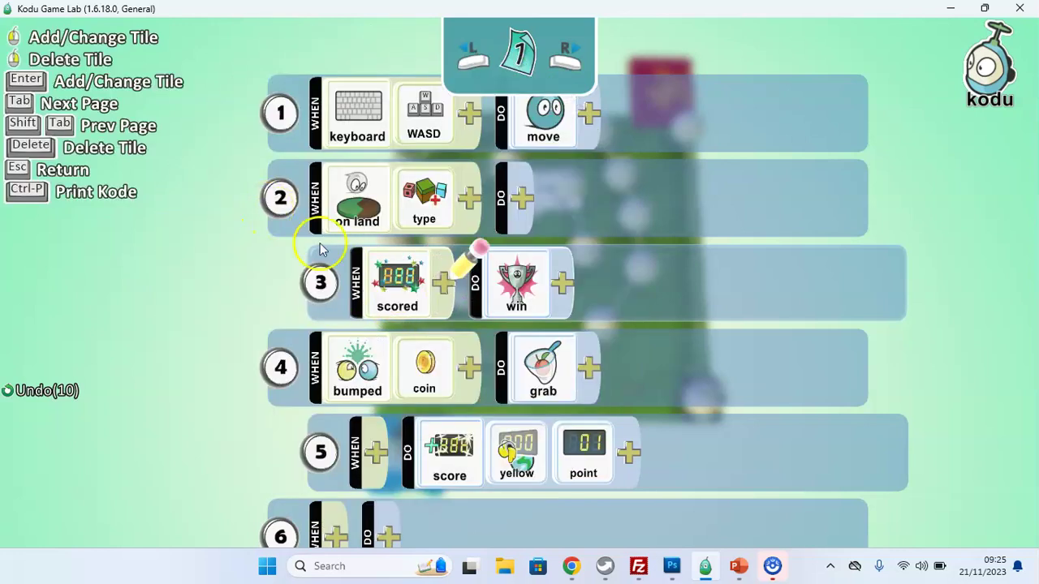
Complete the win rule's scored condition with the yellow score, >= and 02 points, and return to the level.
click(445, 284)
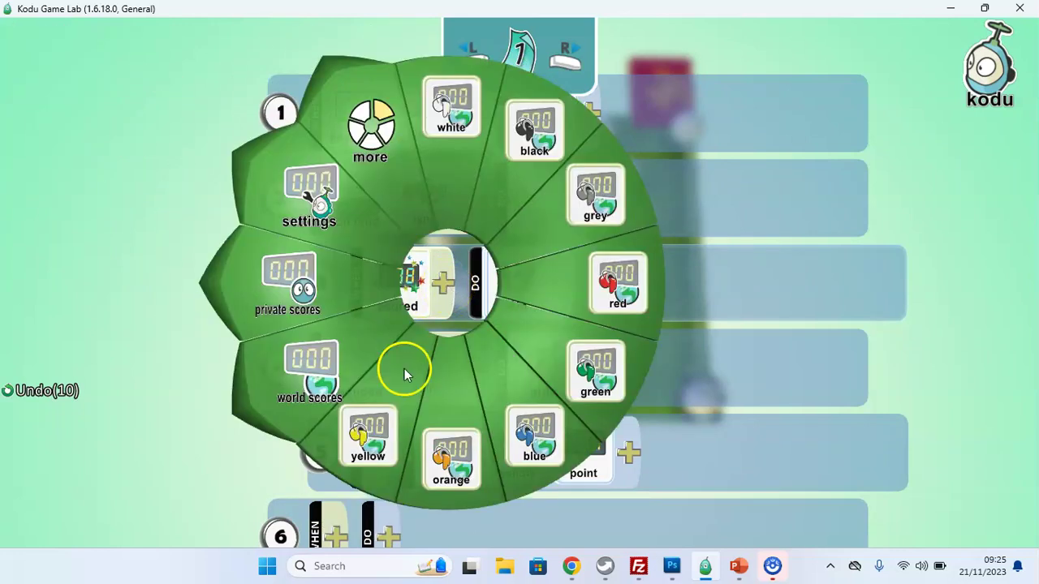
click(386, 407)
click(510, 283)
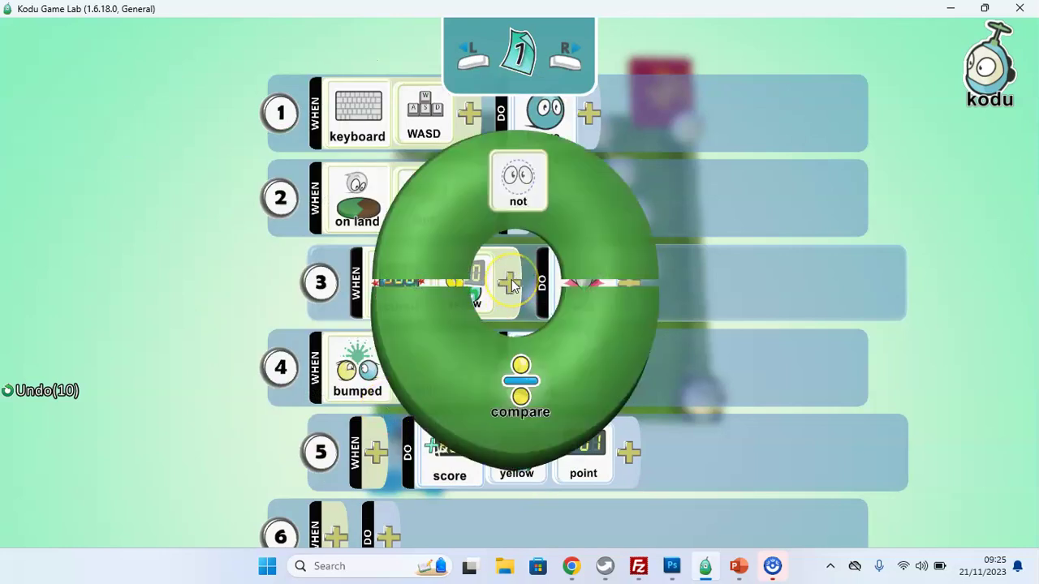
click(521, 381)
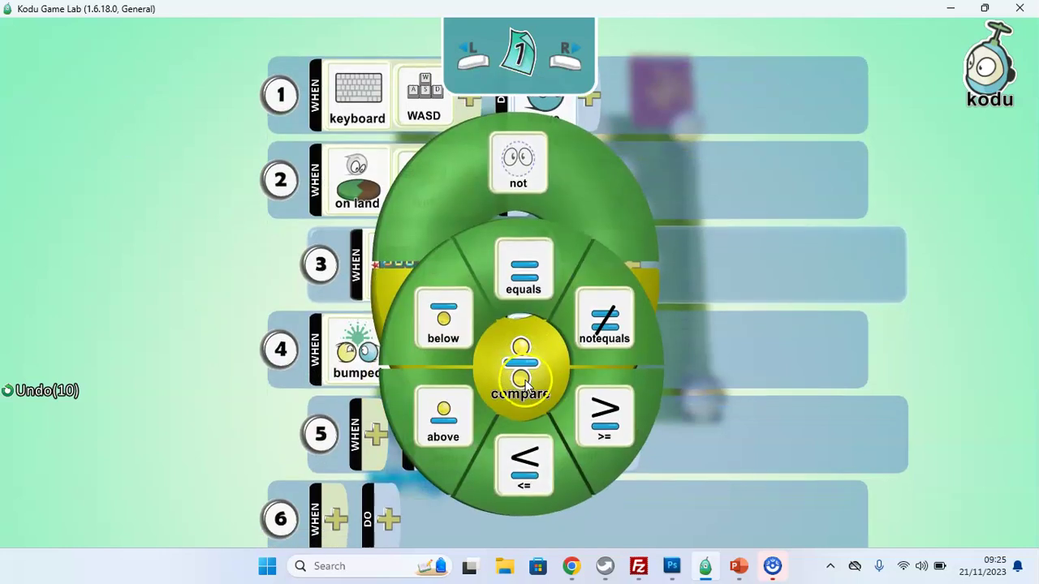
click(607, 421)
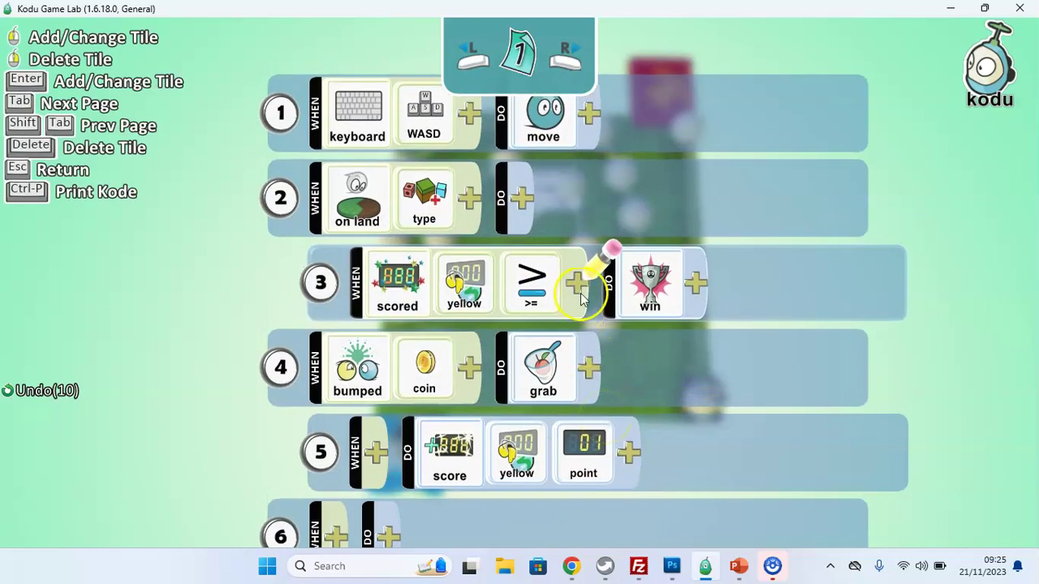
click(582, 293)
click(454, 196)
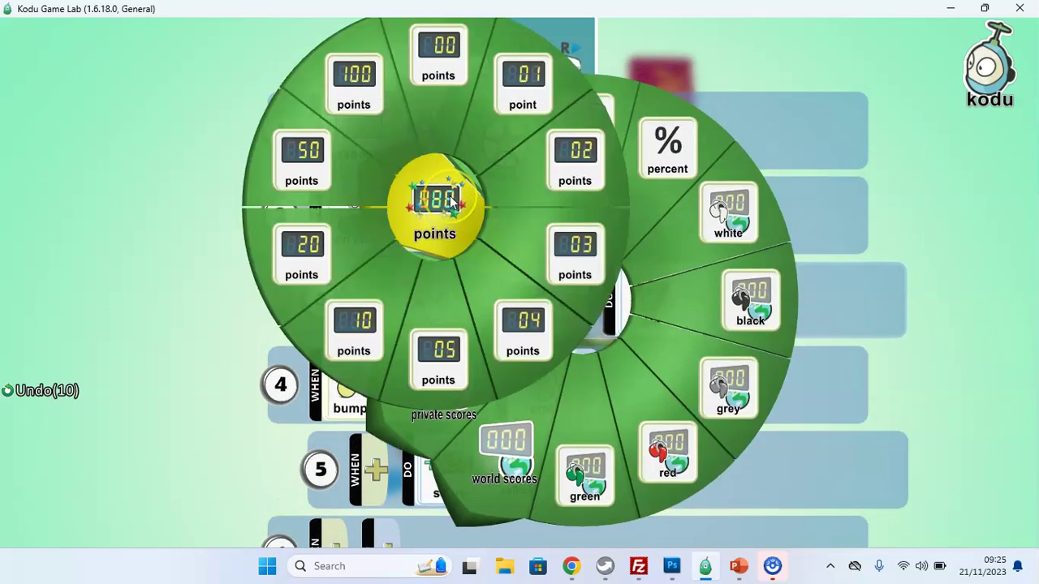
click(562, 201)
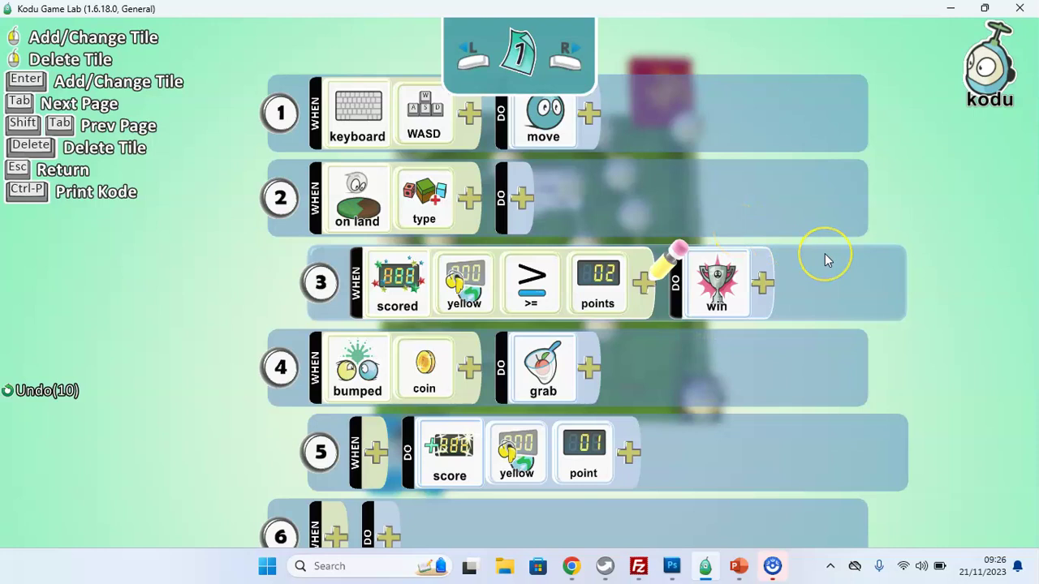
key(Escape)
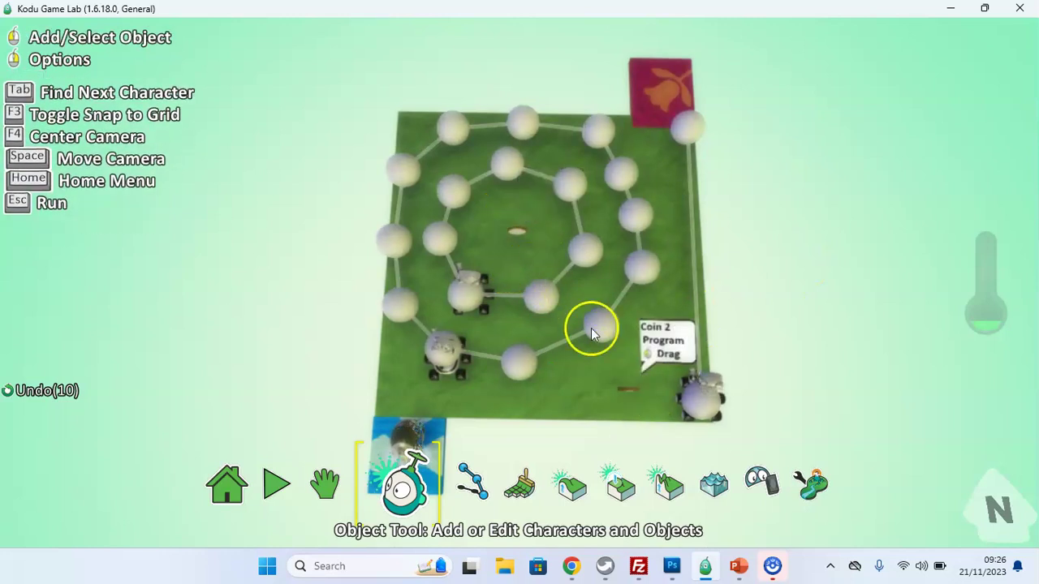
Select the Kodu character on the blue start tile.
click(408, 434)
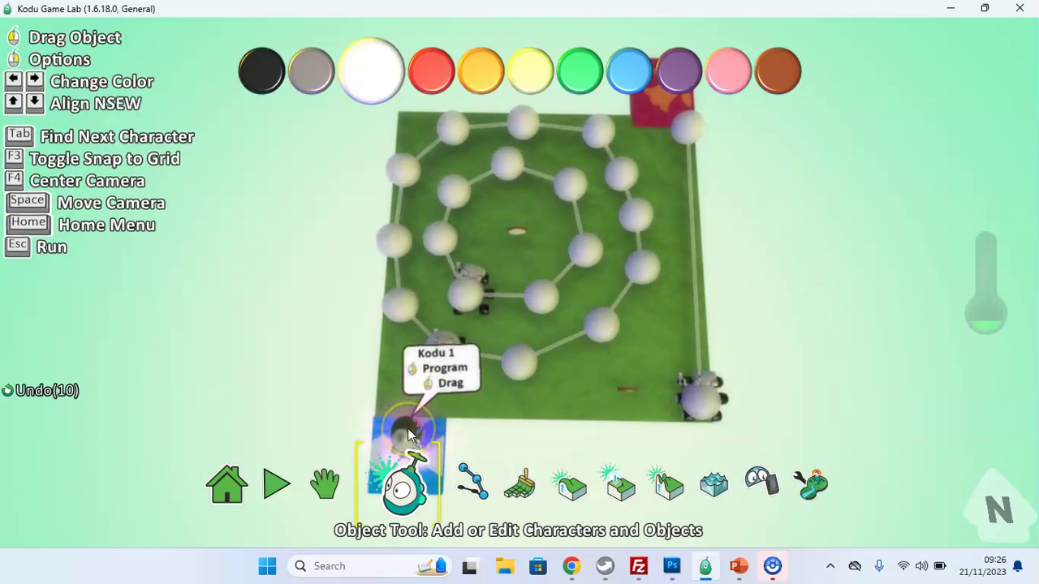